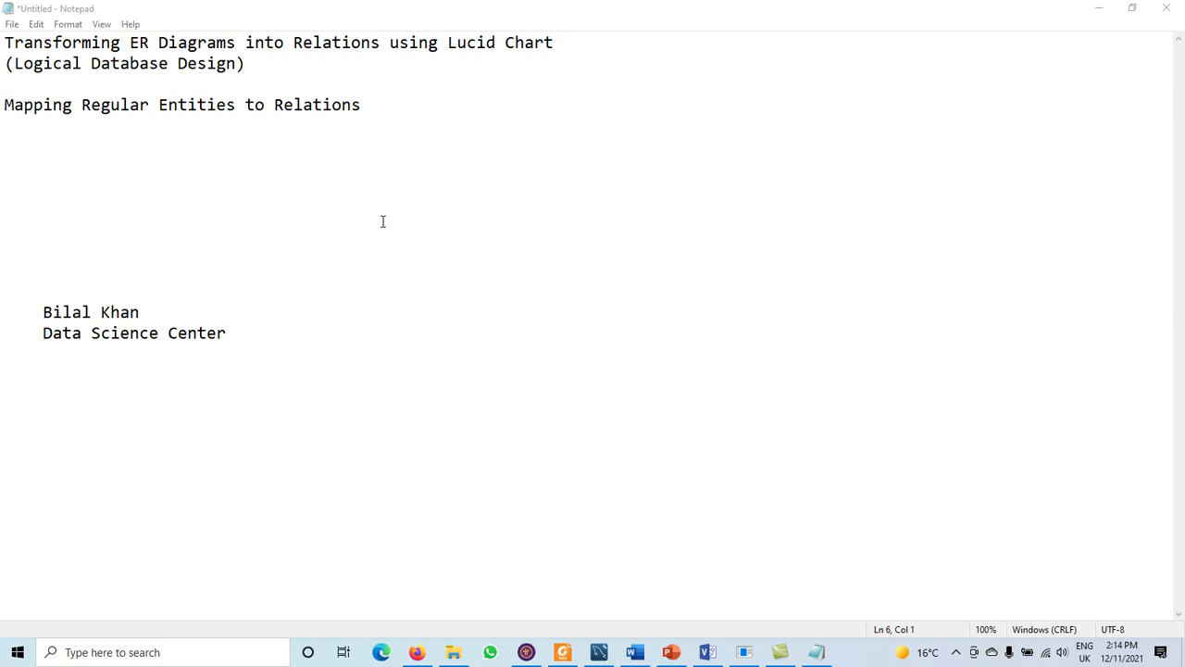
Step: Review the Mapping Regular Entities to Relations heading and PowerPoint slide, plus the CUSTOMER entity on Visio's Page-1
left_click_drag(371, 105, 4, 100)
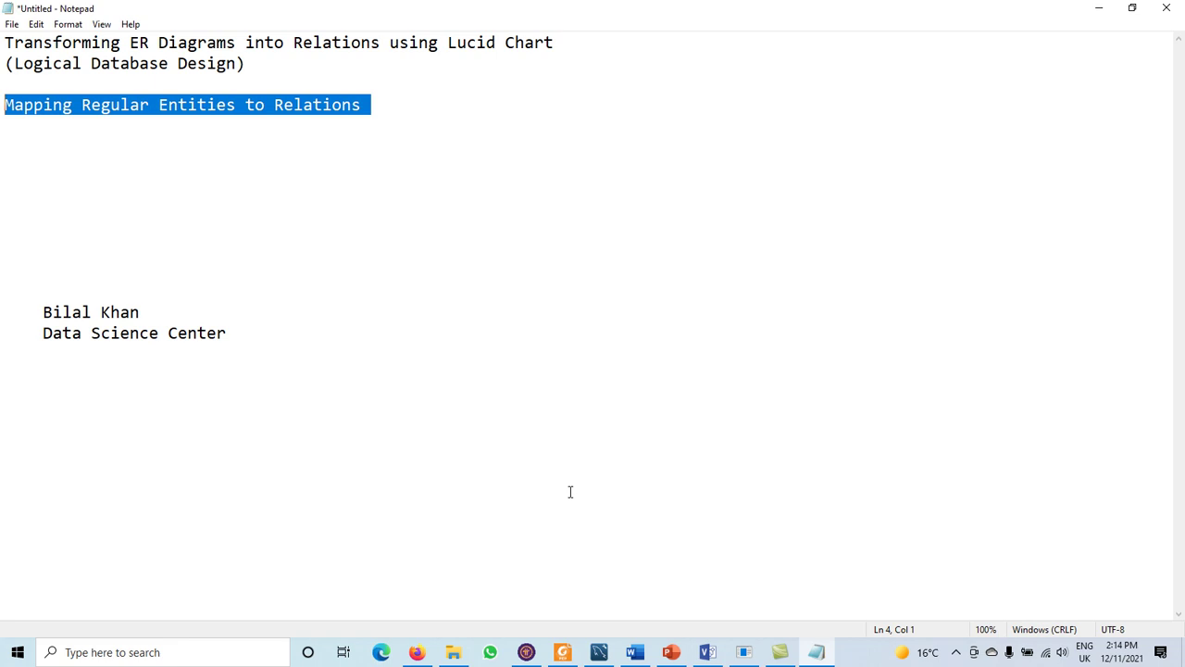
left_click(672, 651)
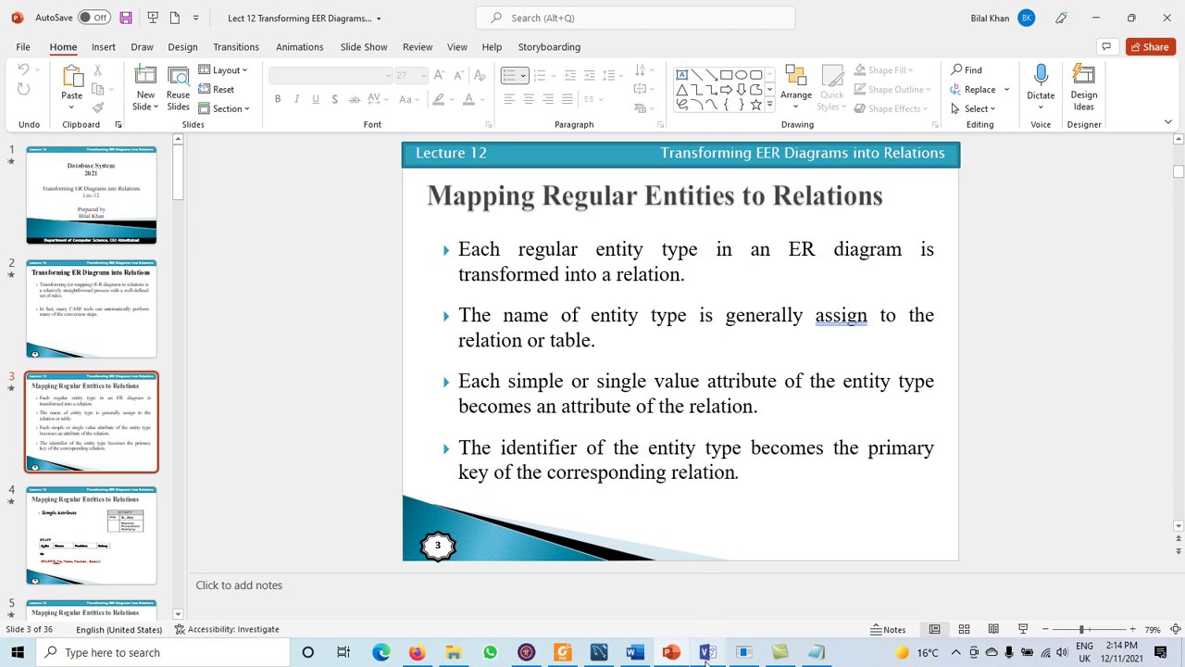
mouse_move(706, 659)
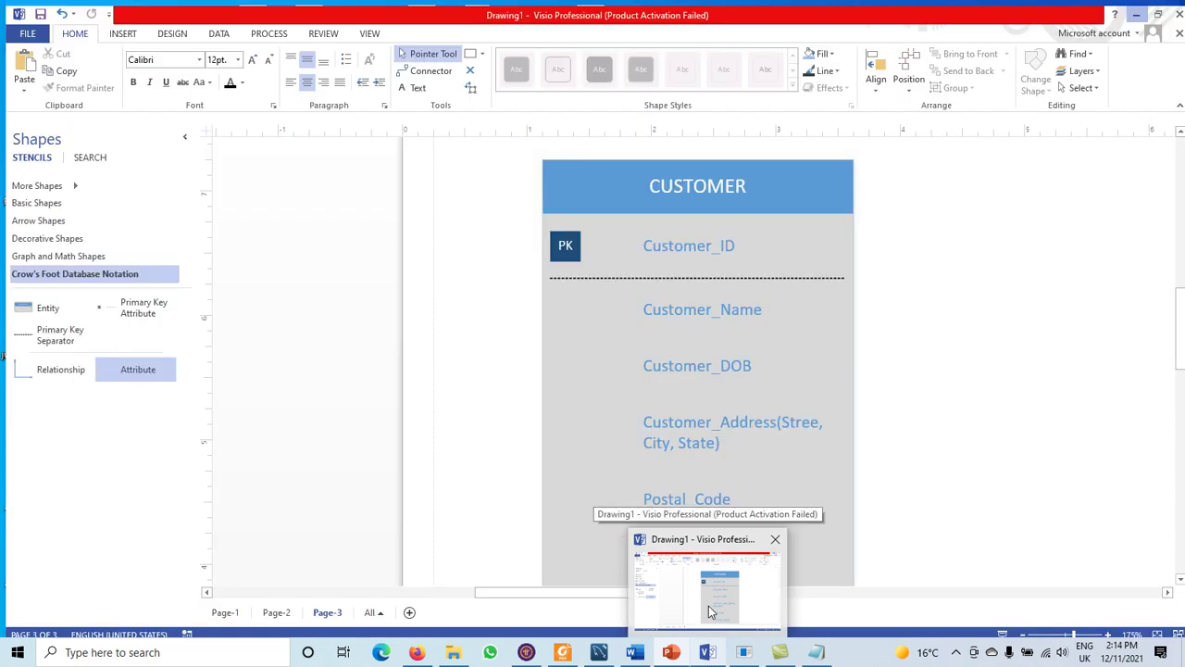
left_click(708, 606)
left_click(219, 608)
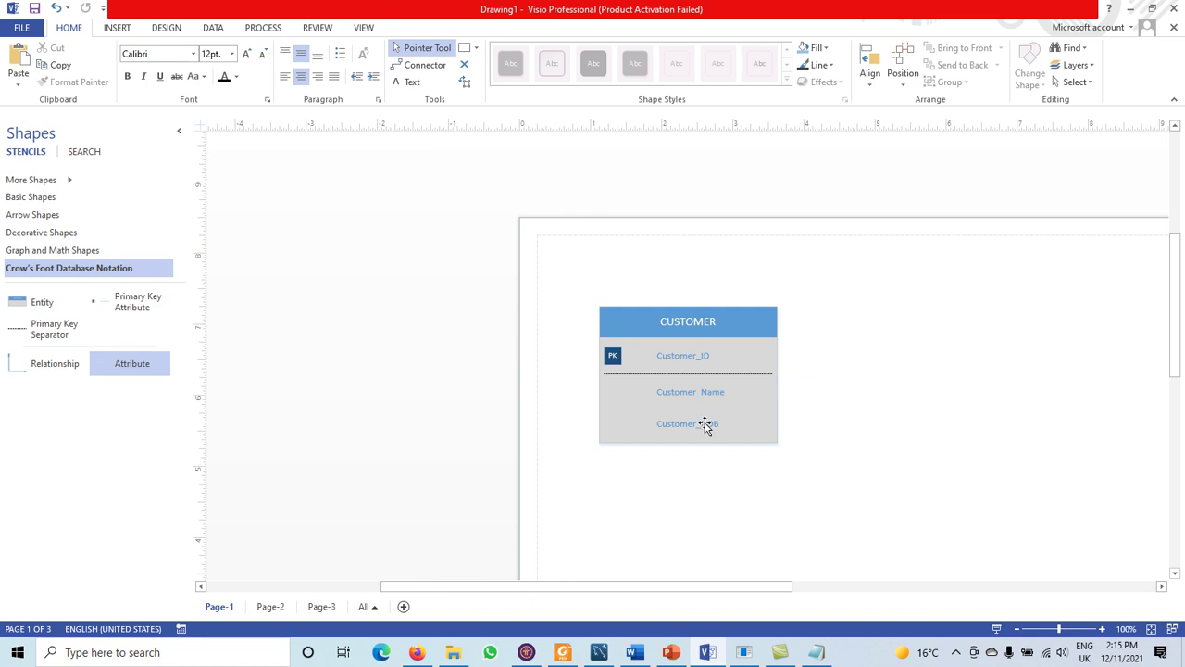
Step: Switch to Firefox and open the Google home page in a new tab
mouse_move(417, 652)
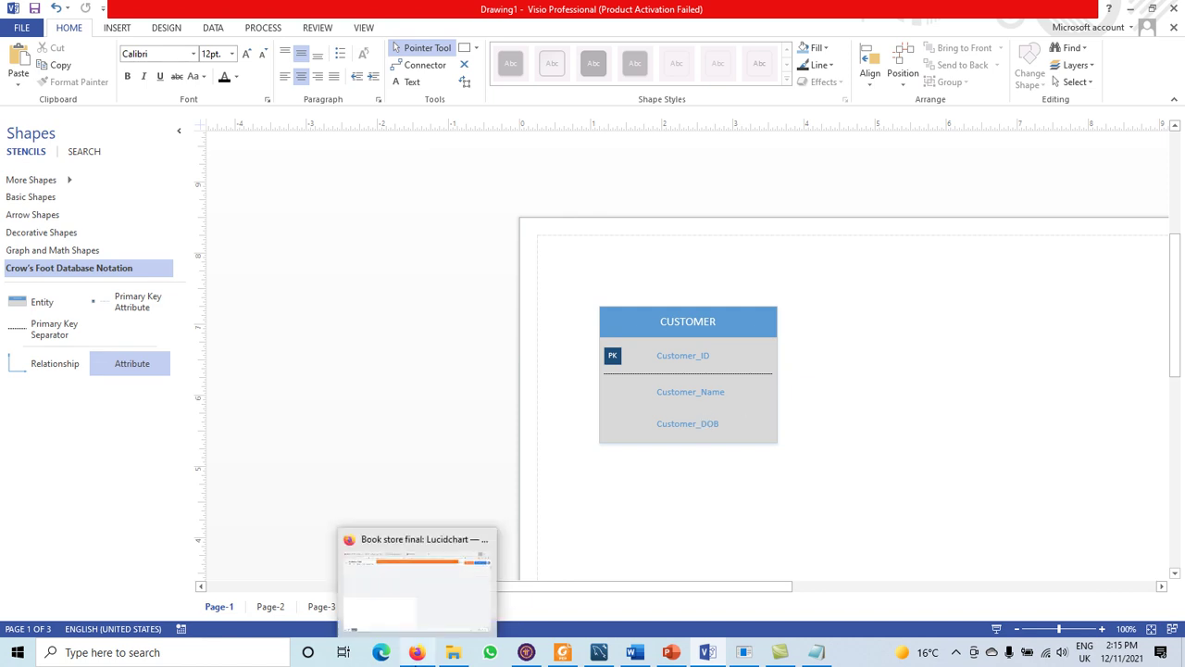
left_click(423, 627)
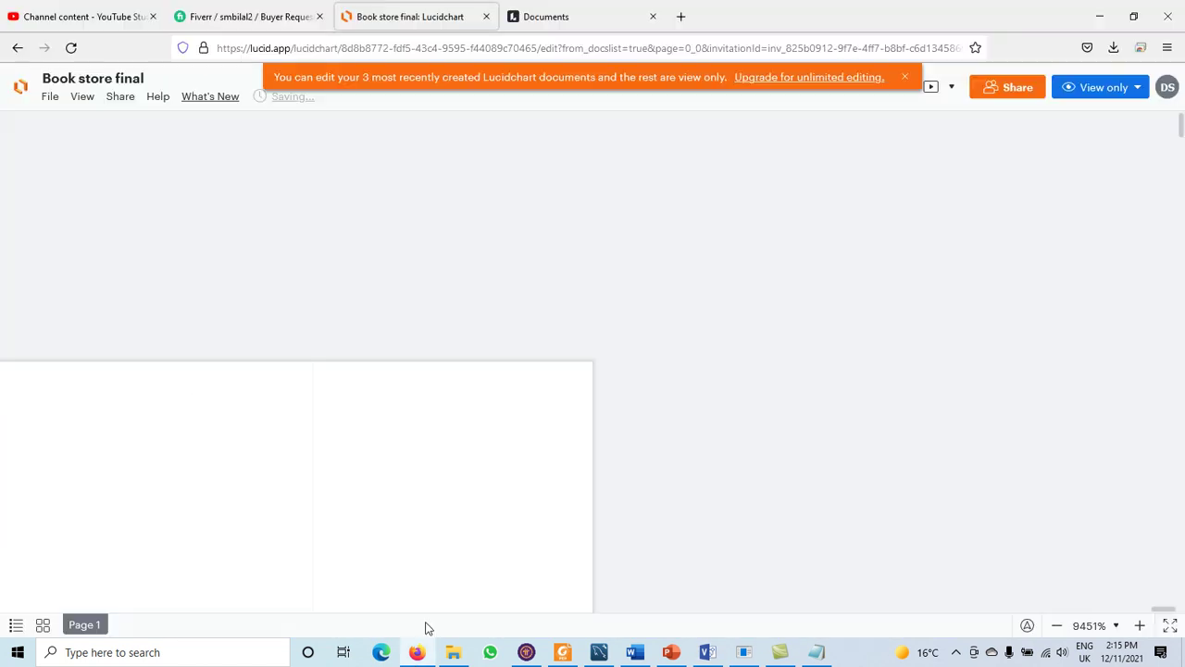
left_click(569, 18)
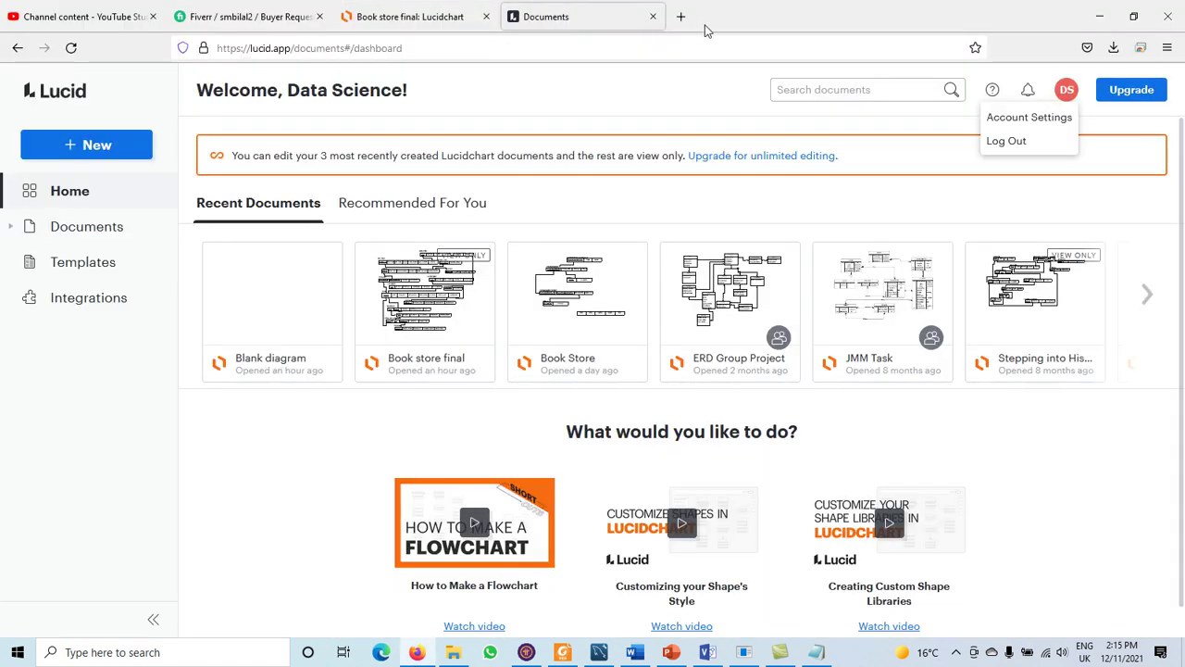
left_click(693, 22)
type("goo")
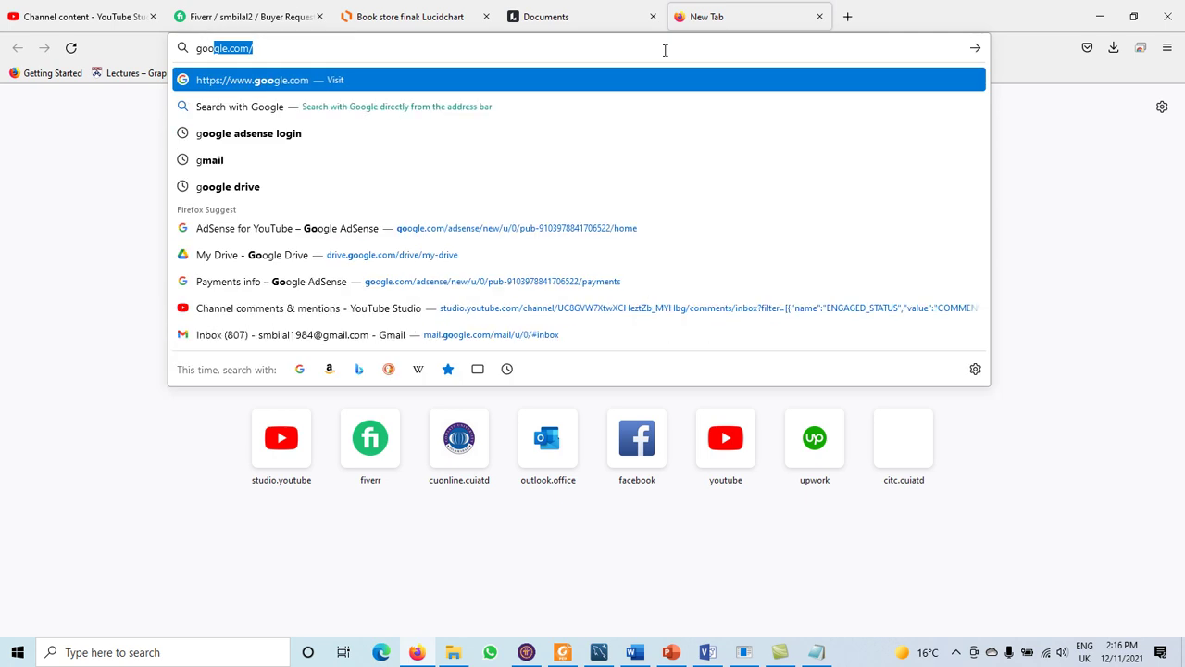
key("Right")
key("Return")
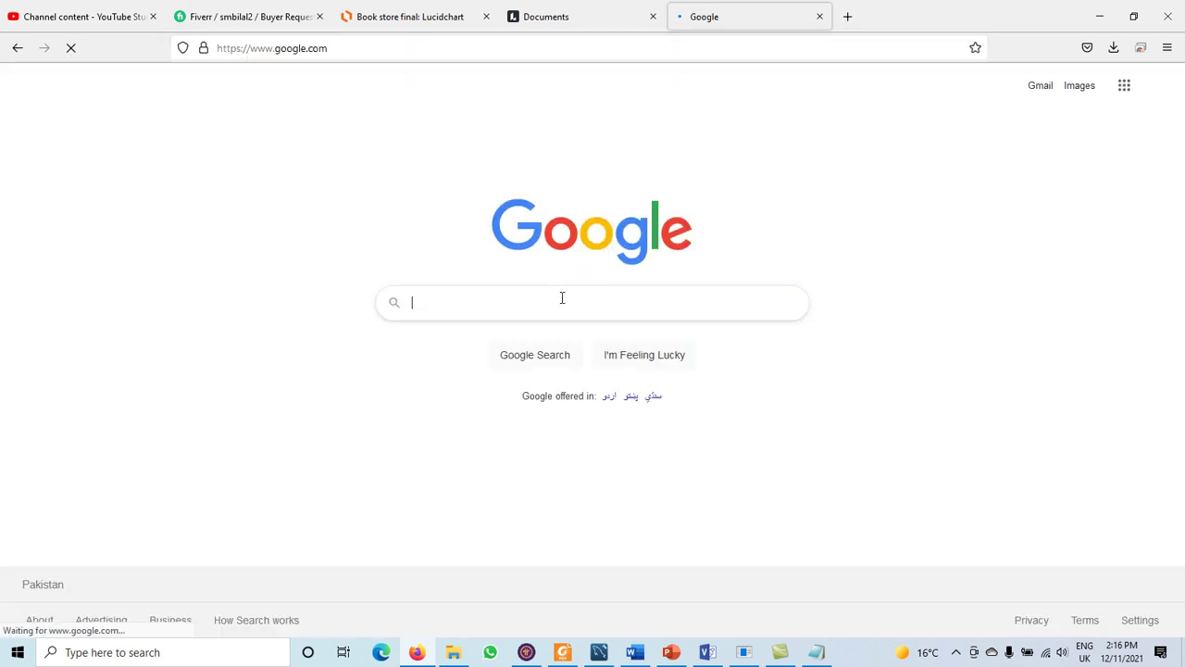
Step: Search Google for "lucid chart" and open the Lucidchart.com website
left_click(560, 304)
type("lu")
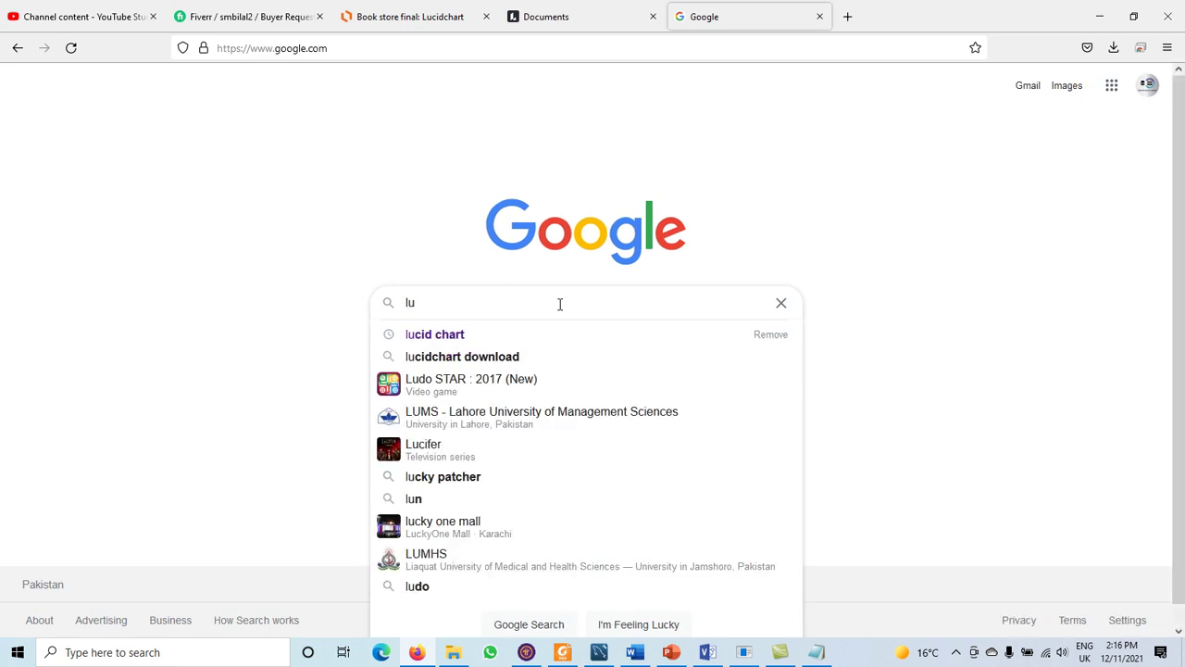
left_click(465, 335)
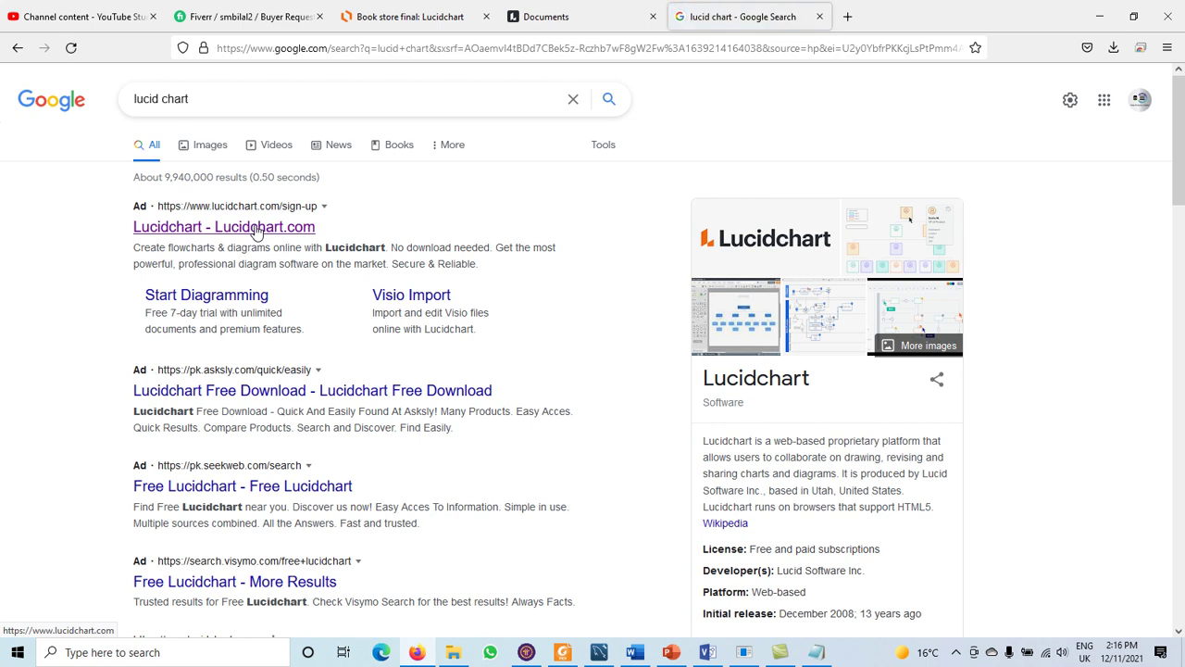
left_click(257, 233)
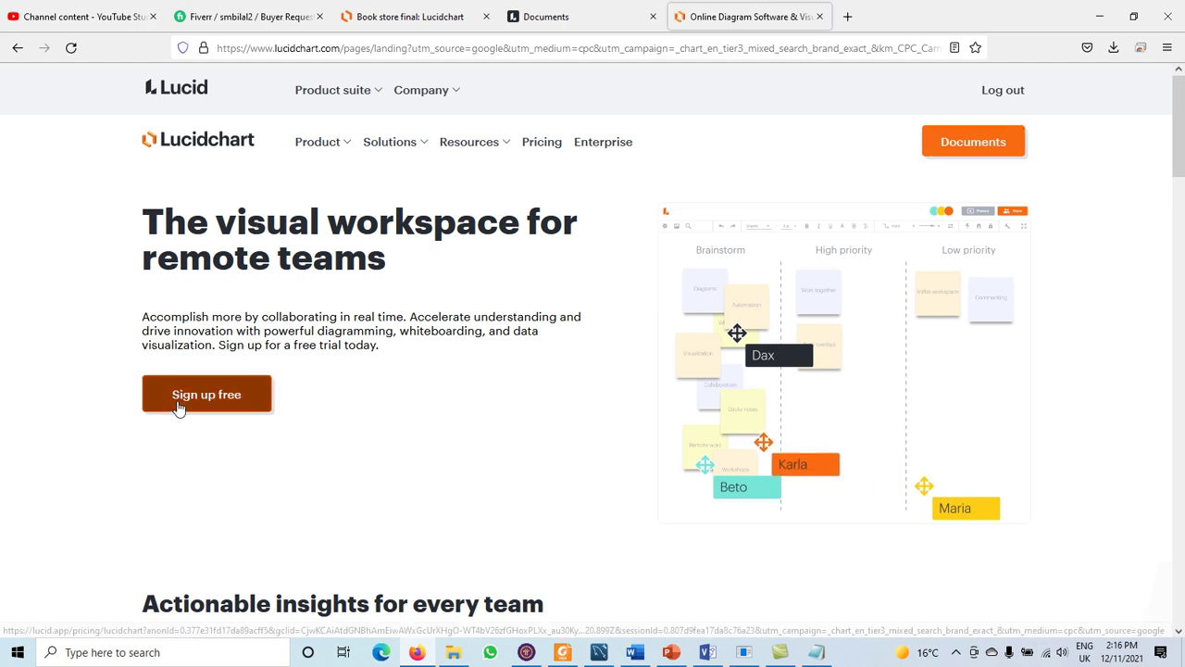
Step: Log out of the Lucid account and log back in to reach the documents dashboard
left_click(1002, 91)
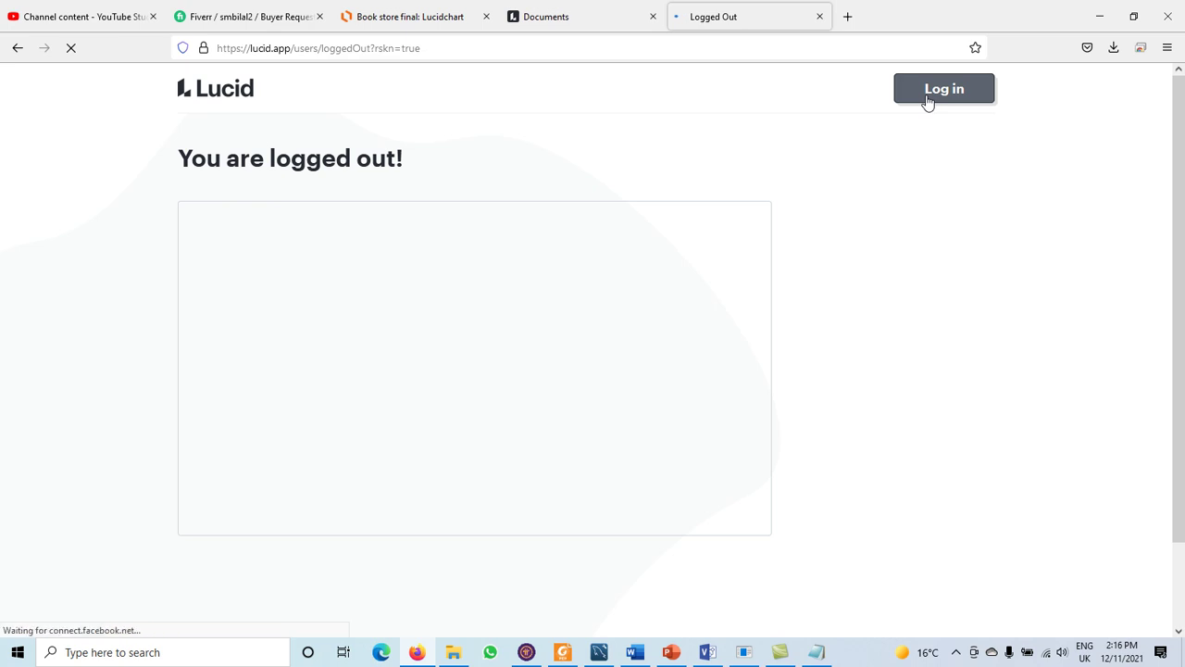
left_click(928, 98)
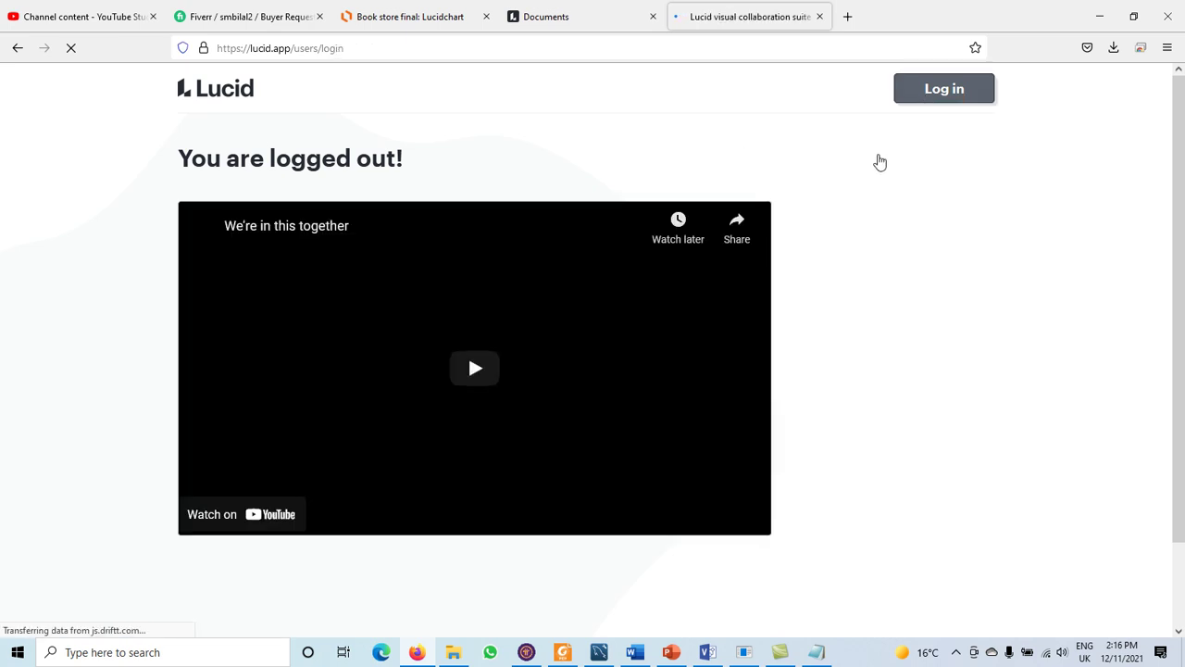
left_click(928, 100)
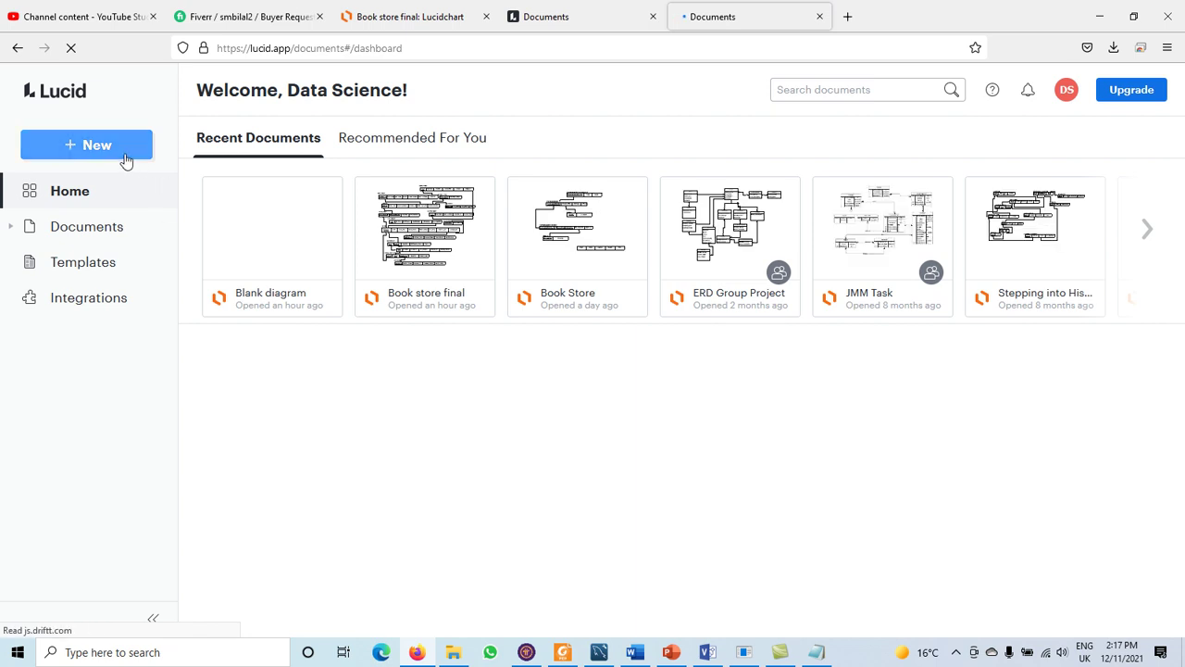
Step: Create a blank Lucidchart document despite the document limit, and clear away the spare Documents tab and trial banner
mouse_move(243, 293)
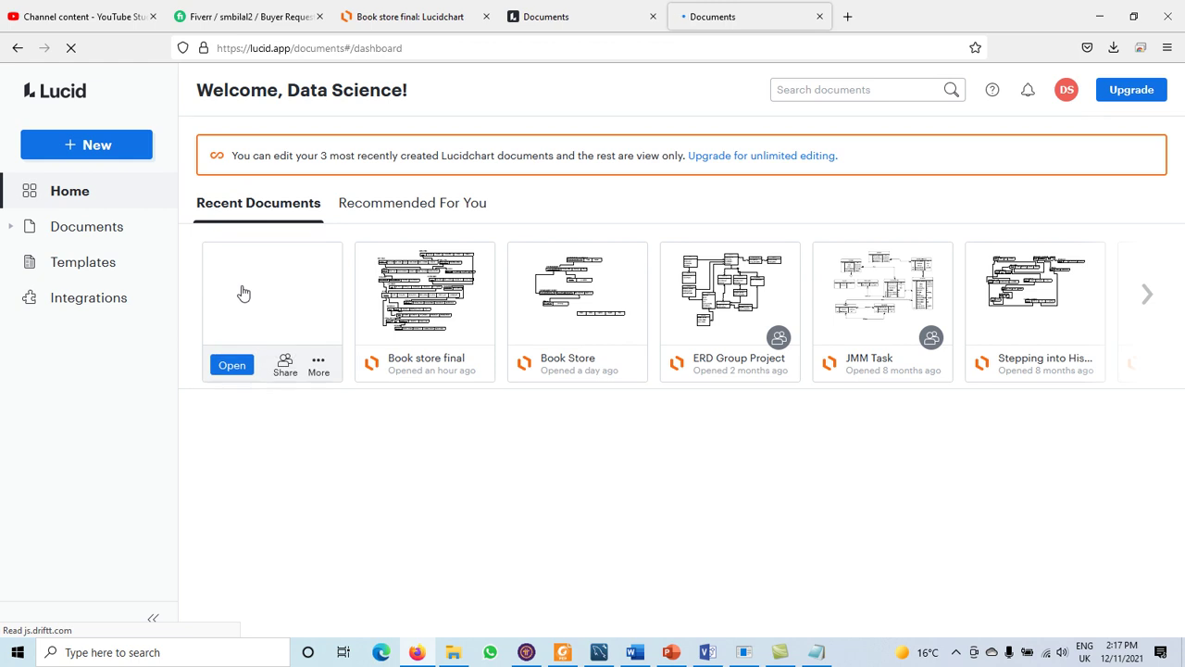
left_click(100, 144)
mouse_move(94, 180)
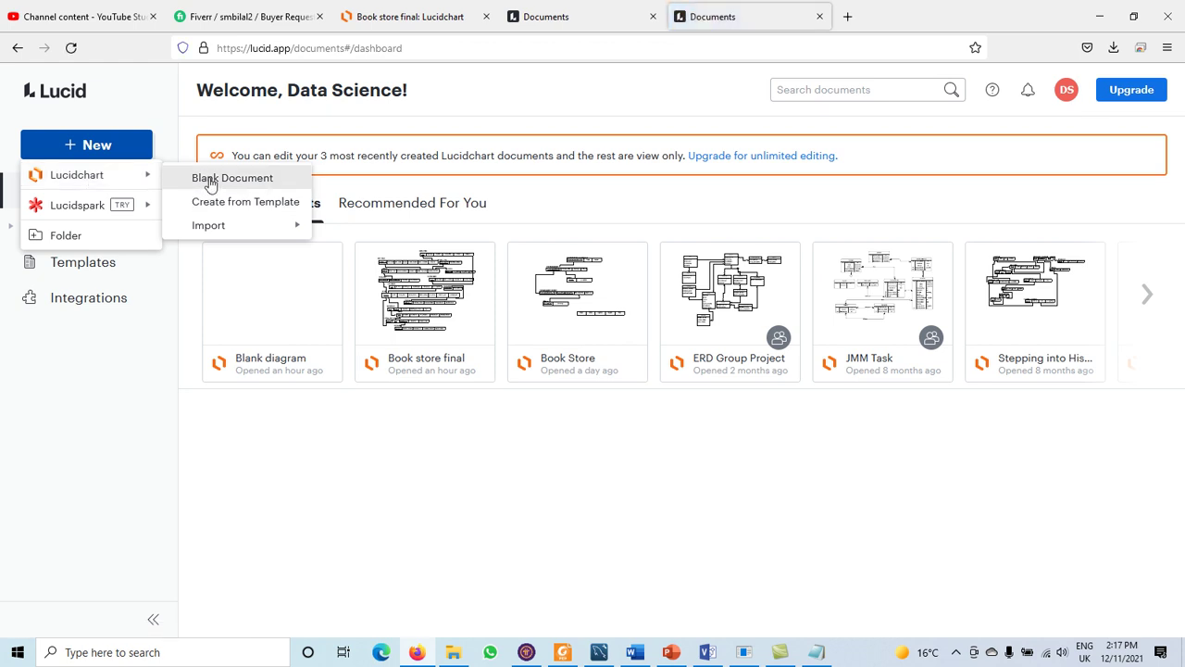
left_click(211, 180)
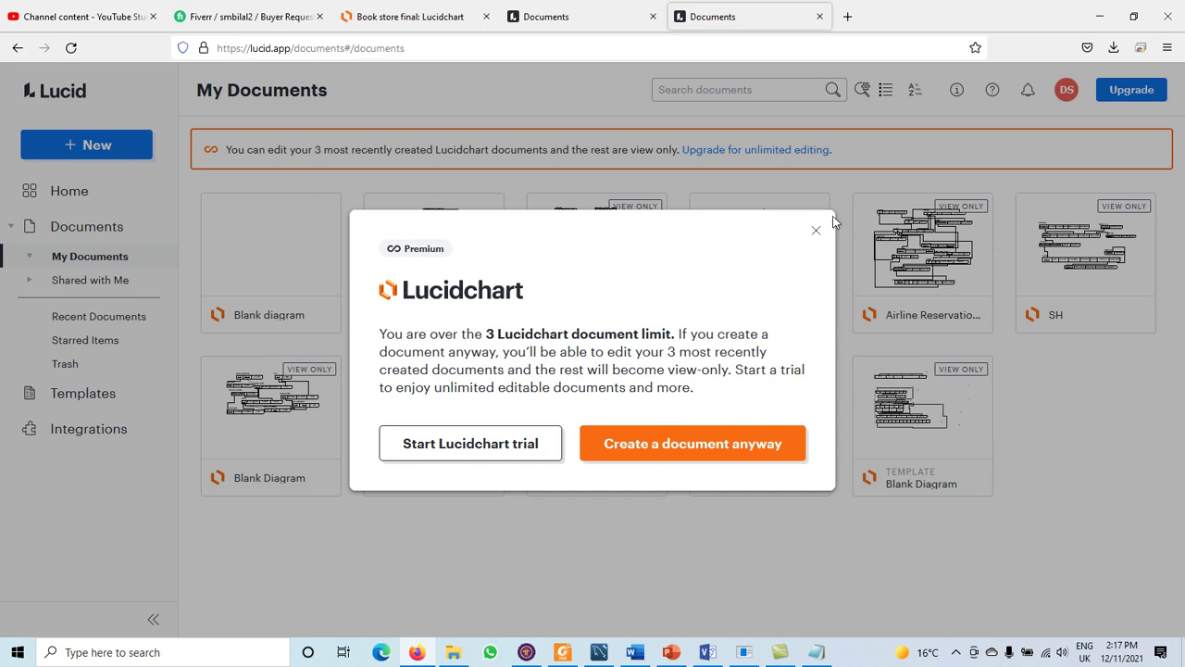
left_click(694, 449)
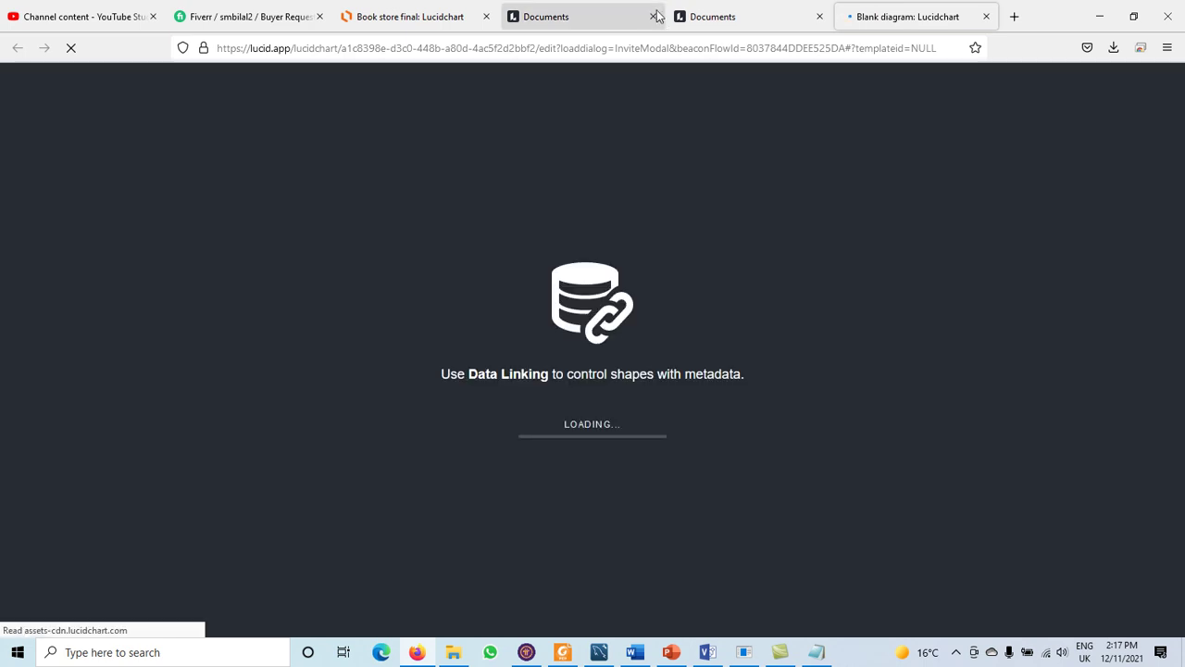
left_click(653, 17)
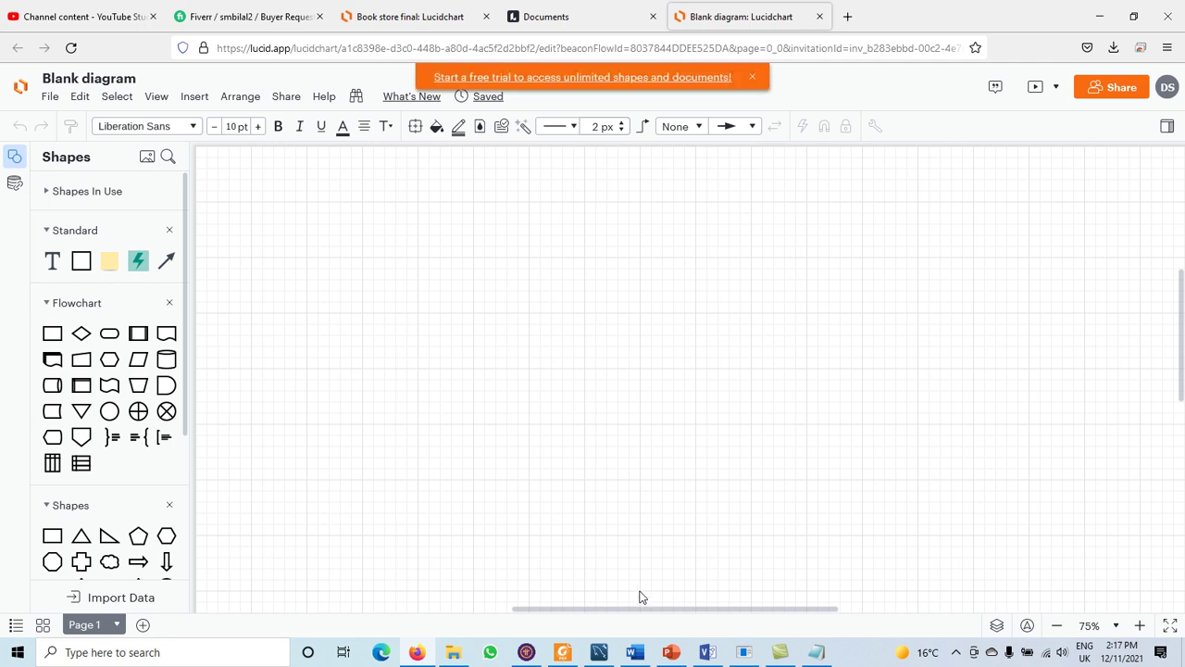
left_click(752, 77)
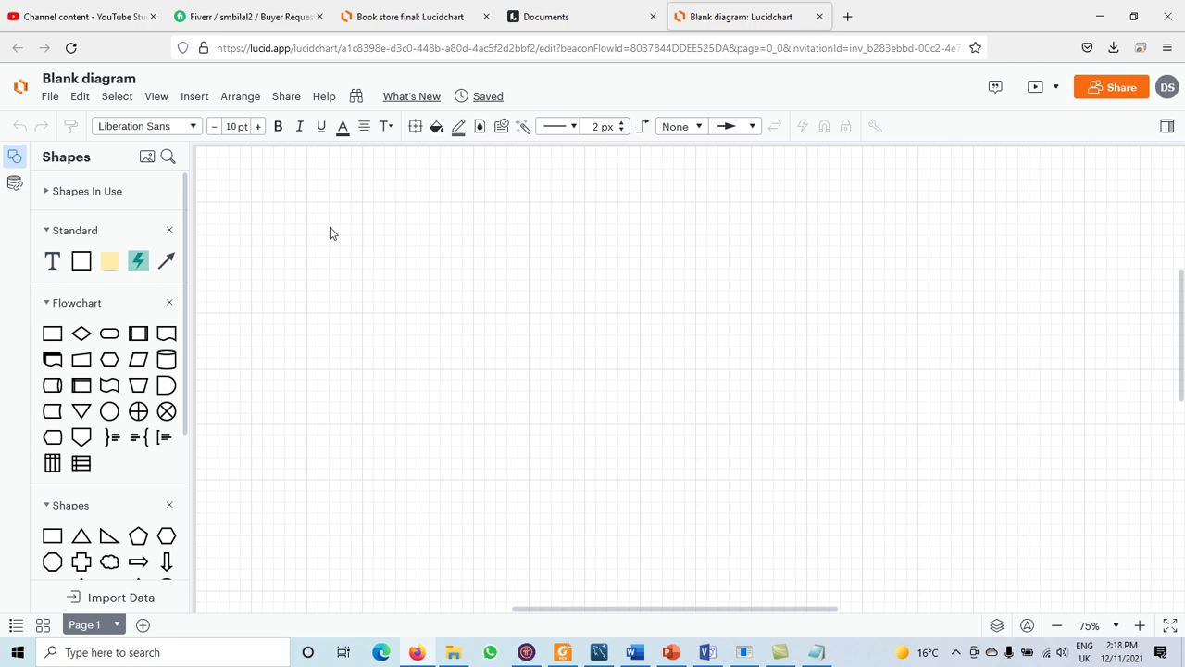
Step: Search the shape library for "table"
left_click(169, 158)
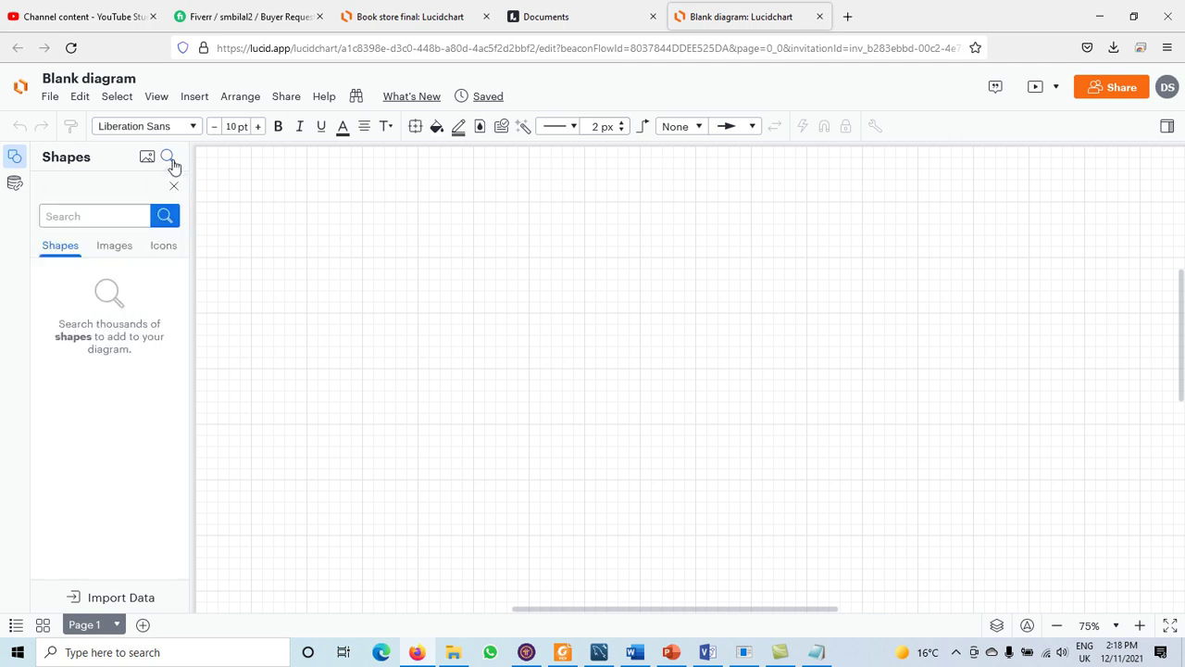
type("ta")
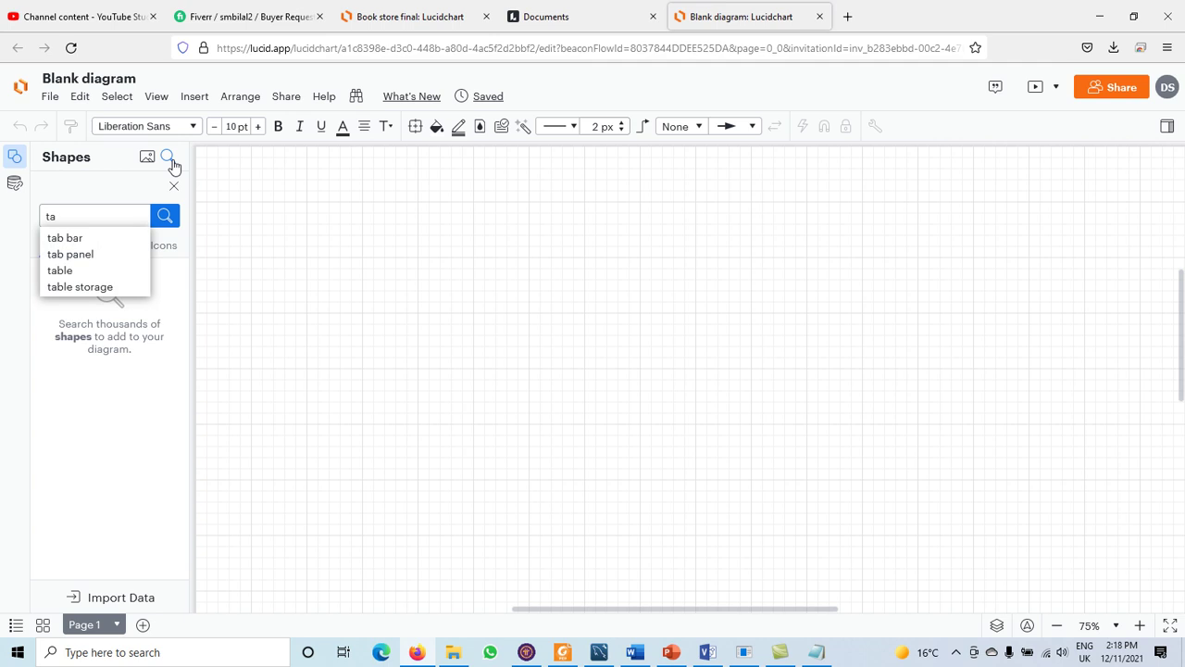
type("ble")
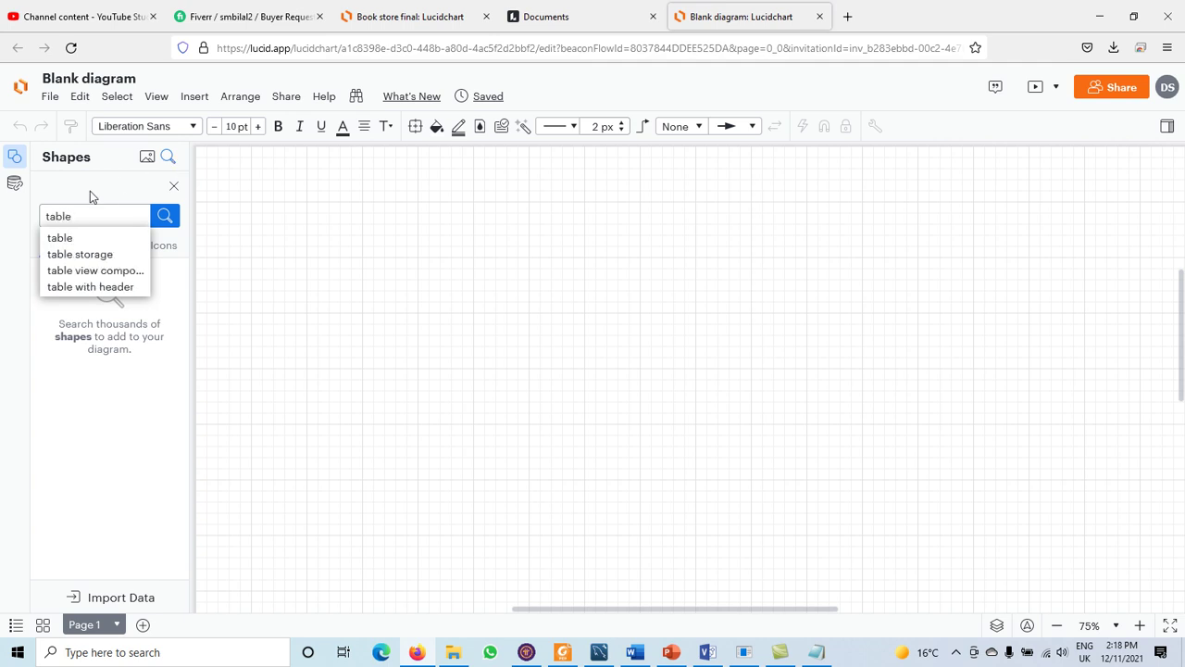
left_click(61, 239)
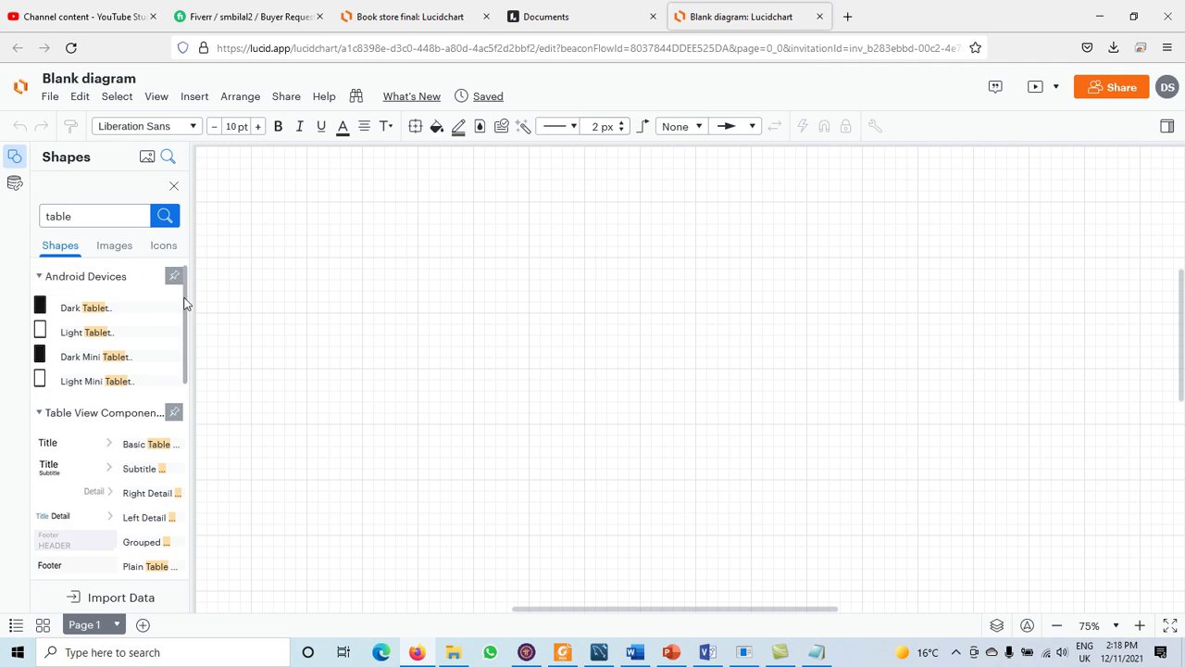
Step: Try placing a Smart Table on the blank canvas, and undo the placement
left_click_drag(184, 303, 209, 444)
mouse_move(74, 382)
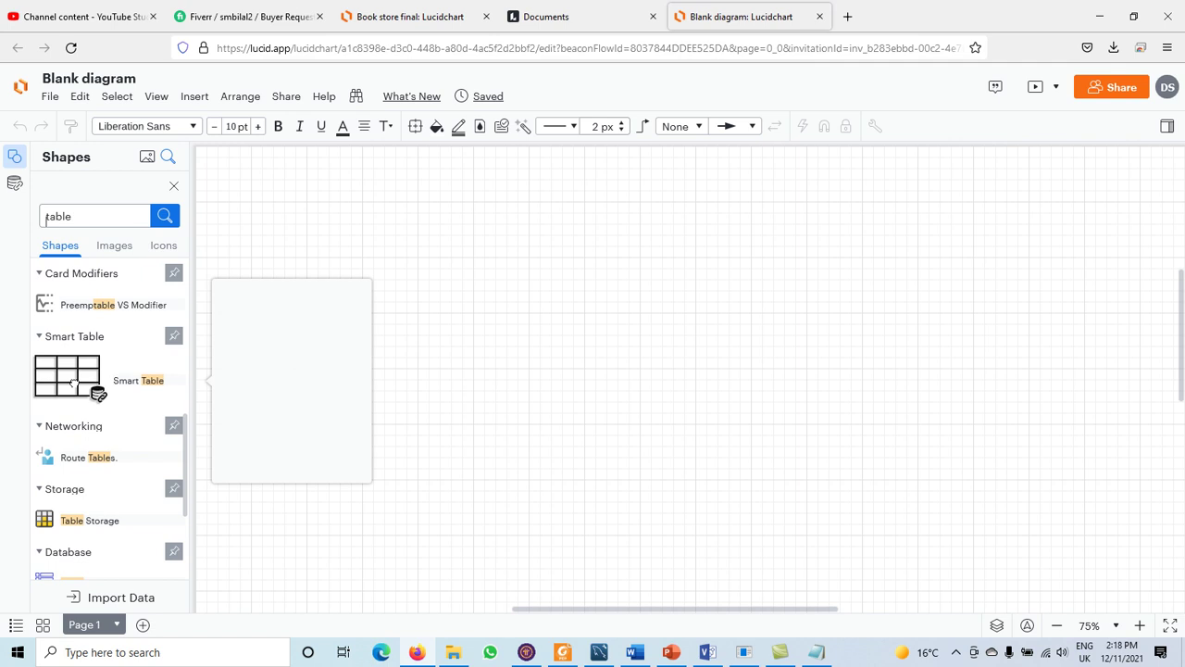
left_click_drag(74, 382, 452, 270)
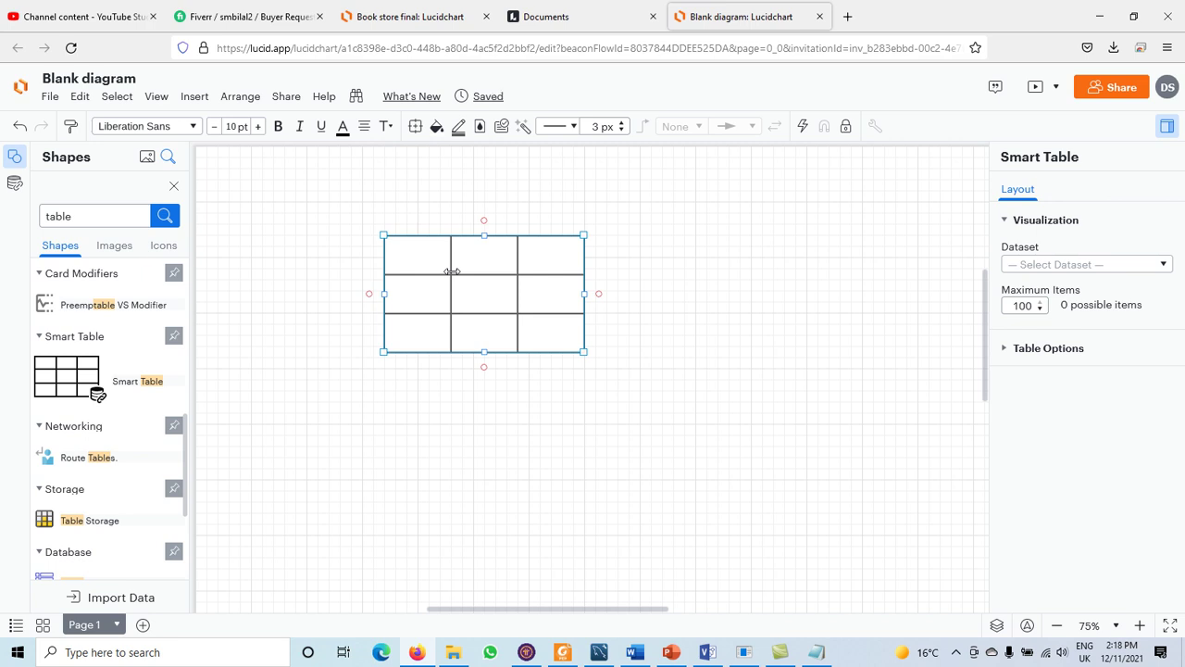
key("ctrl+z")
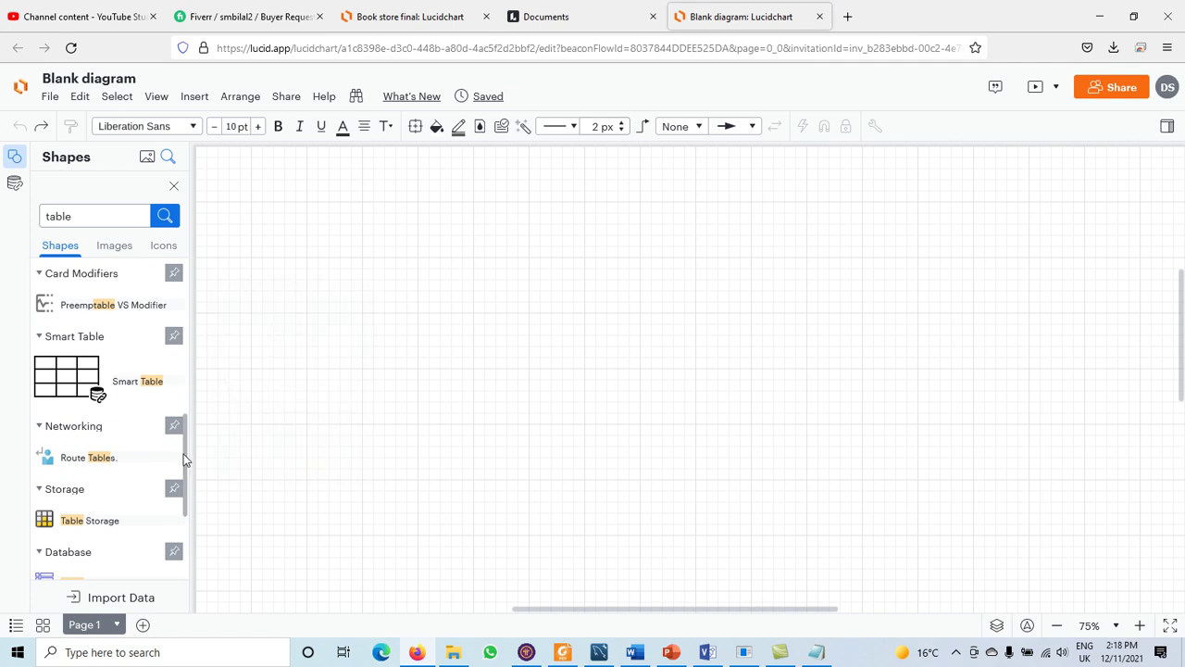
Step: Load more table shapes and place the plain Table shape from the Tables group on the canvas
left_click_drag(183, 453, 187, 547)
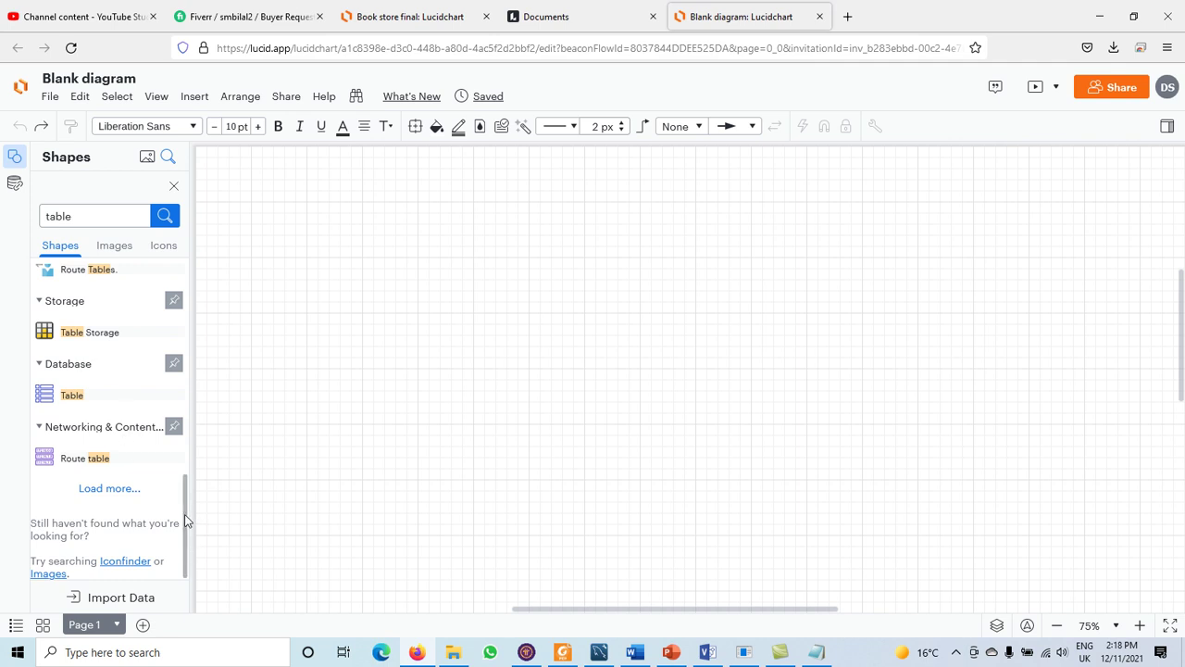
left_click(130, 497)
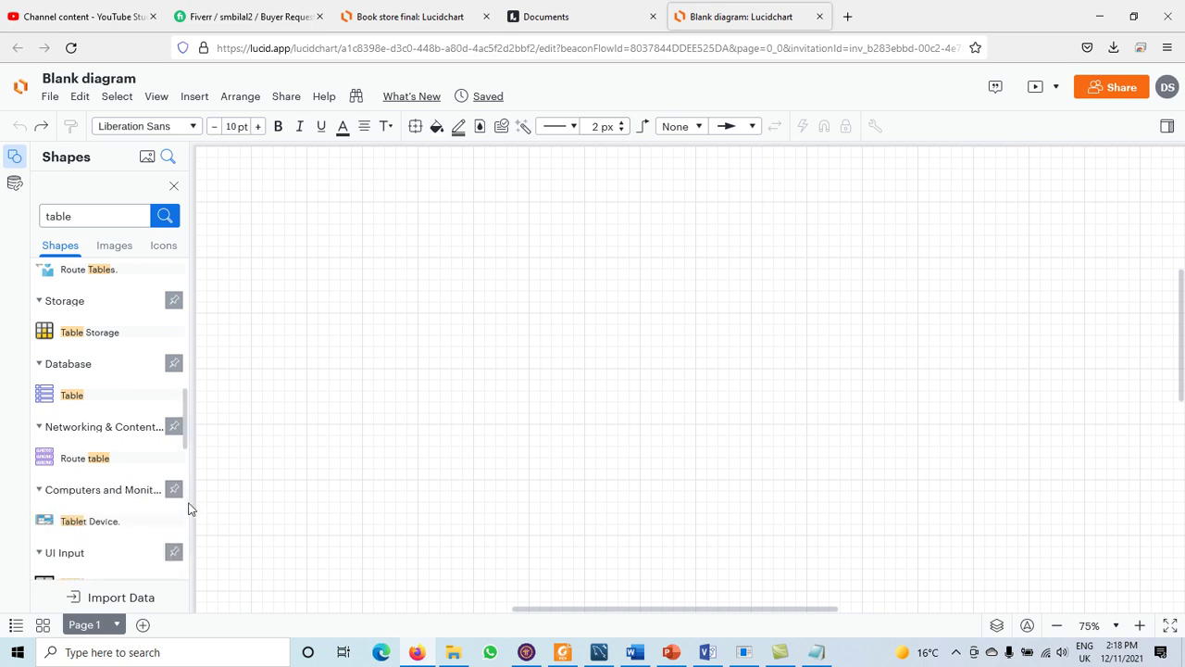
scroll(187, 442, "down", 3)
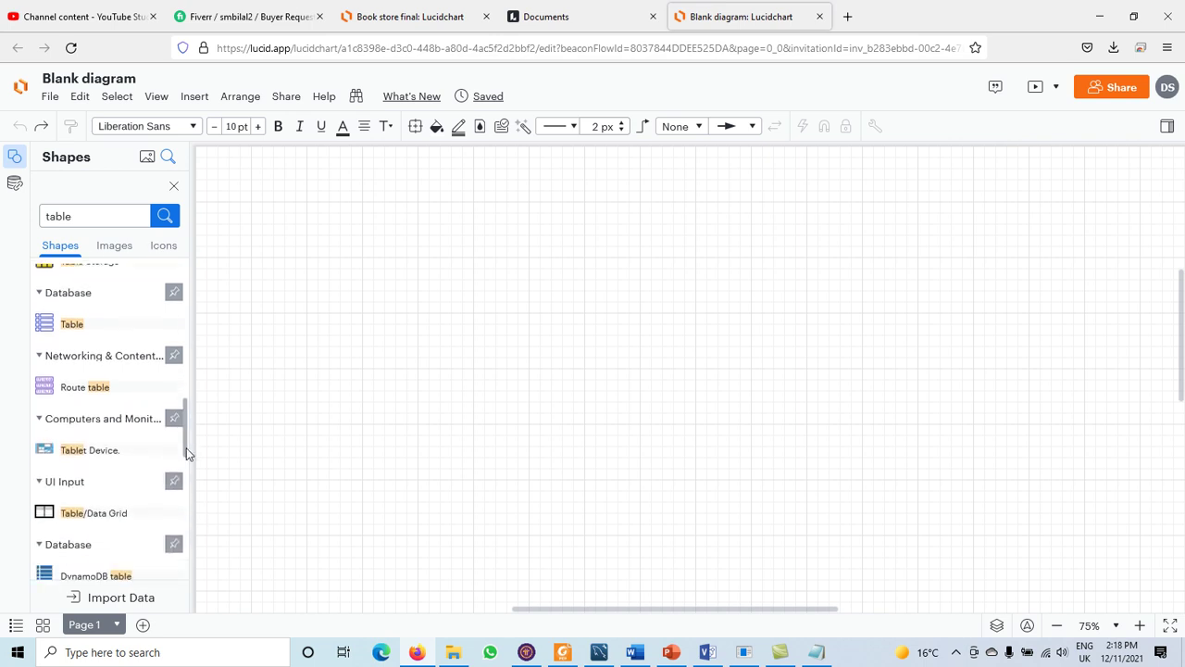
scroll(189, 458, "down", 4)
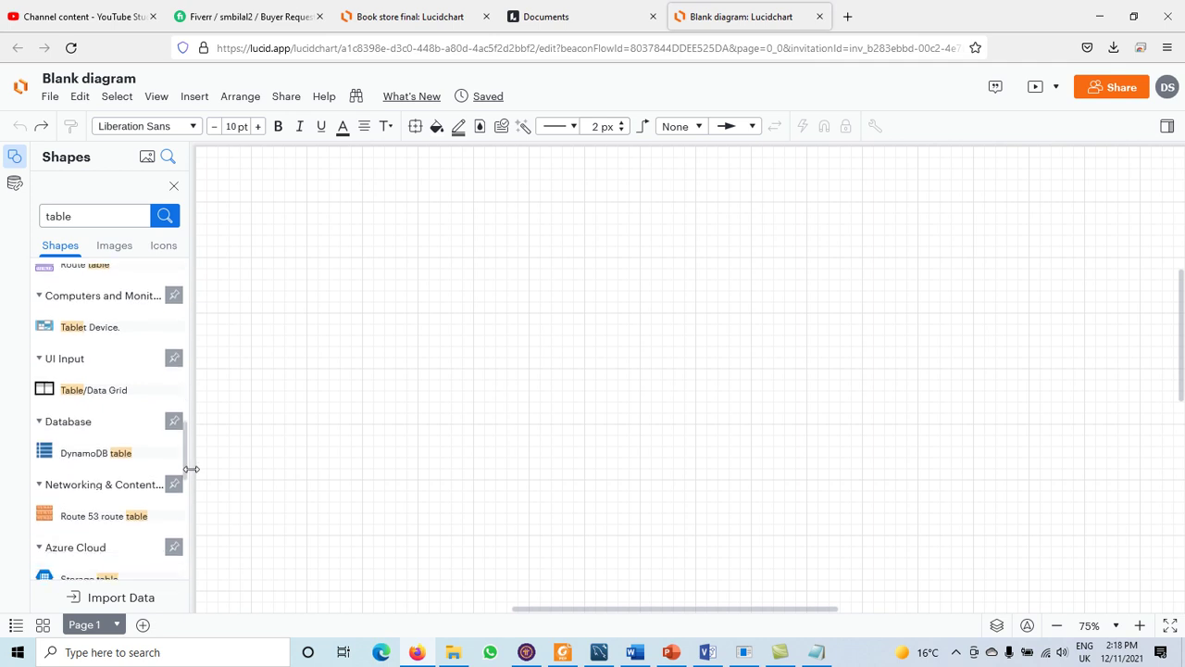
left_click_drag(196, 501, 201, 548)
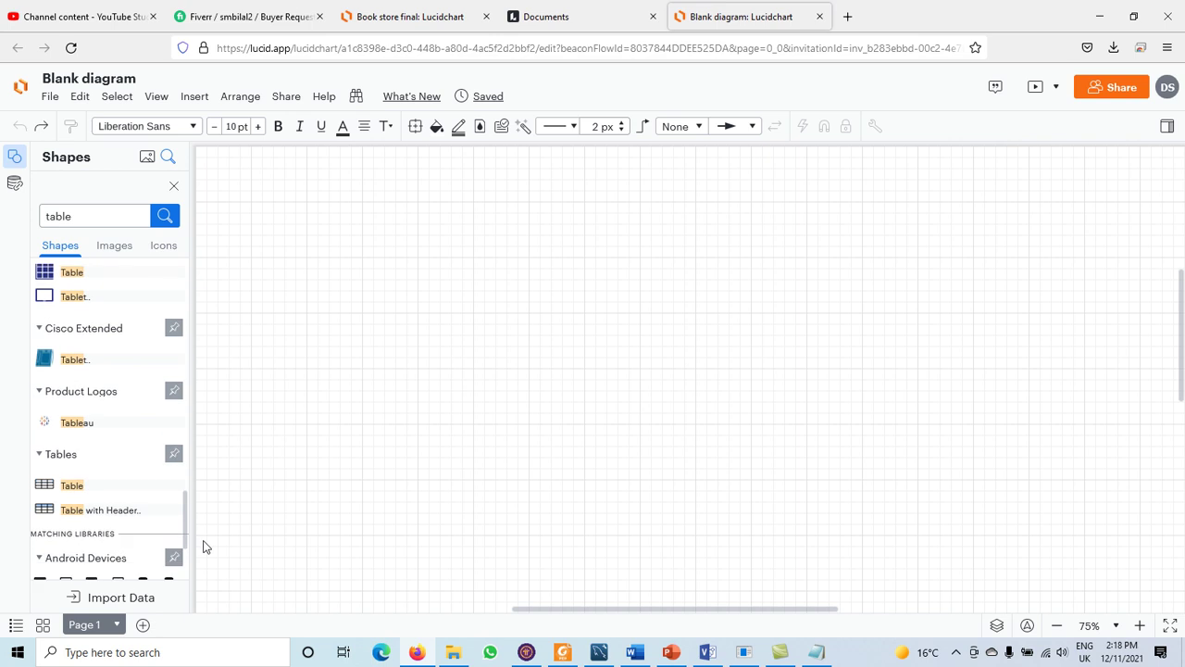
mouse_move(46, 468)
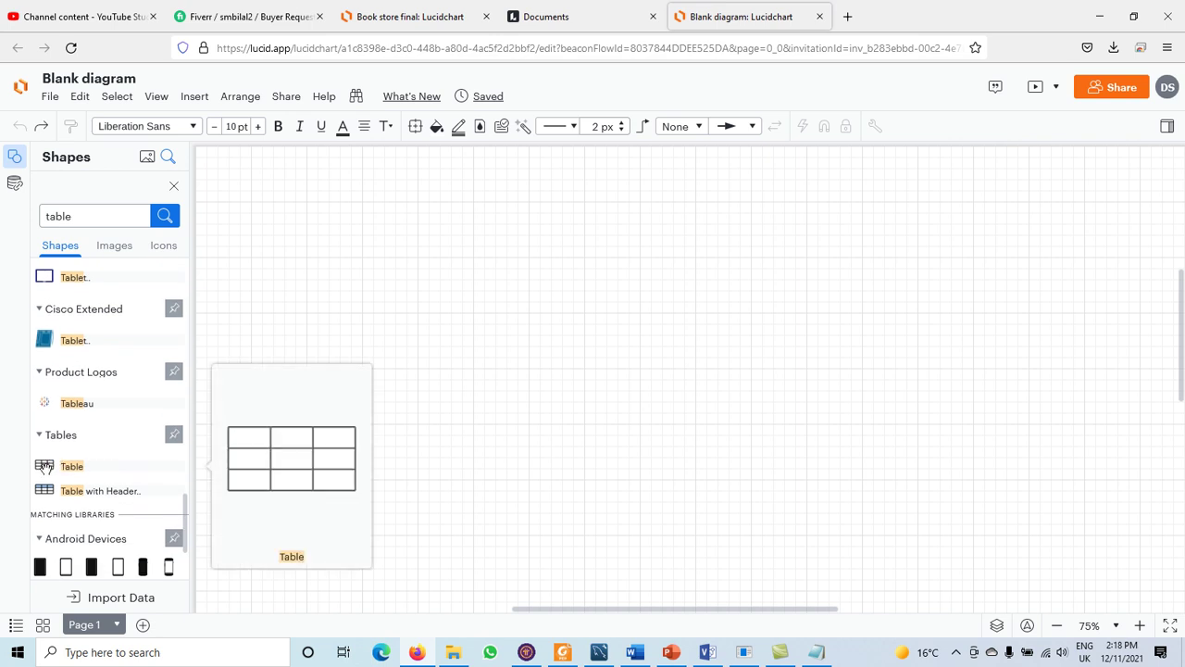
left_click_drag(45, 466, 392, 256)
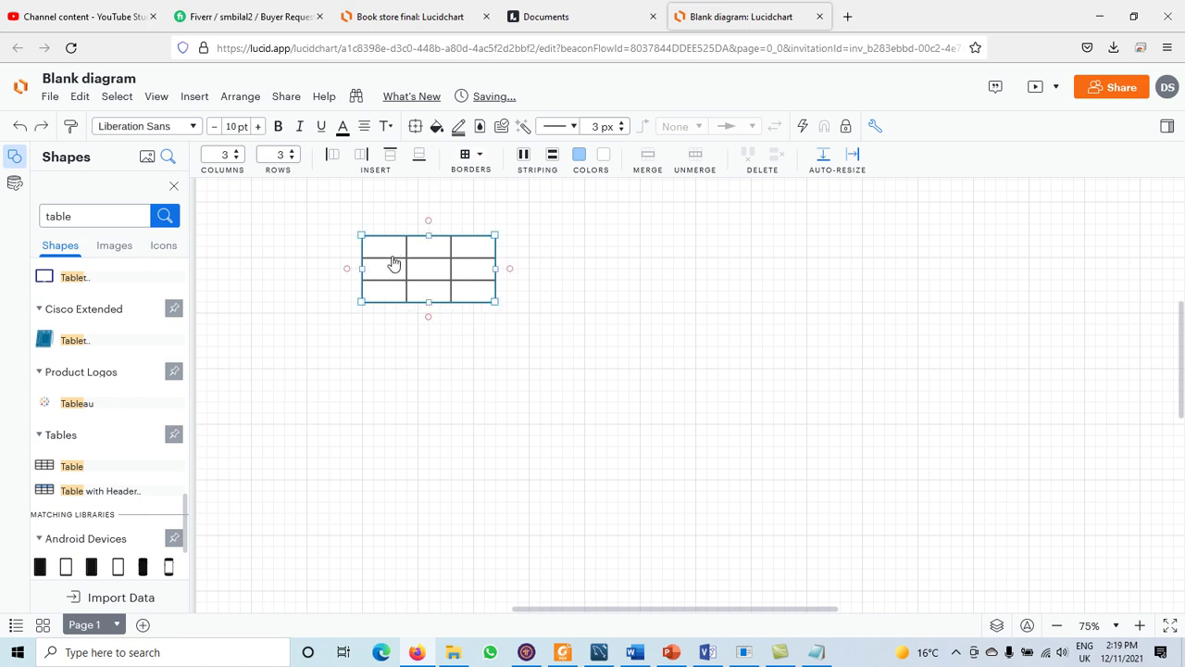
Step: Rename the blank diagram as Logical Database Design
left_click(107, 78)
double_click(108, 78)
left_click(108, 78)
key("BackSpace")
key("BackSpace")
key("BackSpace")
key("BackSpace")
key("BackSpace")
key("BackSpace")
key("BackSpace")
key("BackSpace")
key("BackSpace")
key("BackSpace")
key("BackSpace")
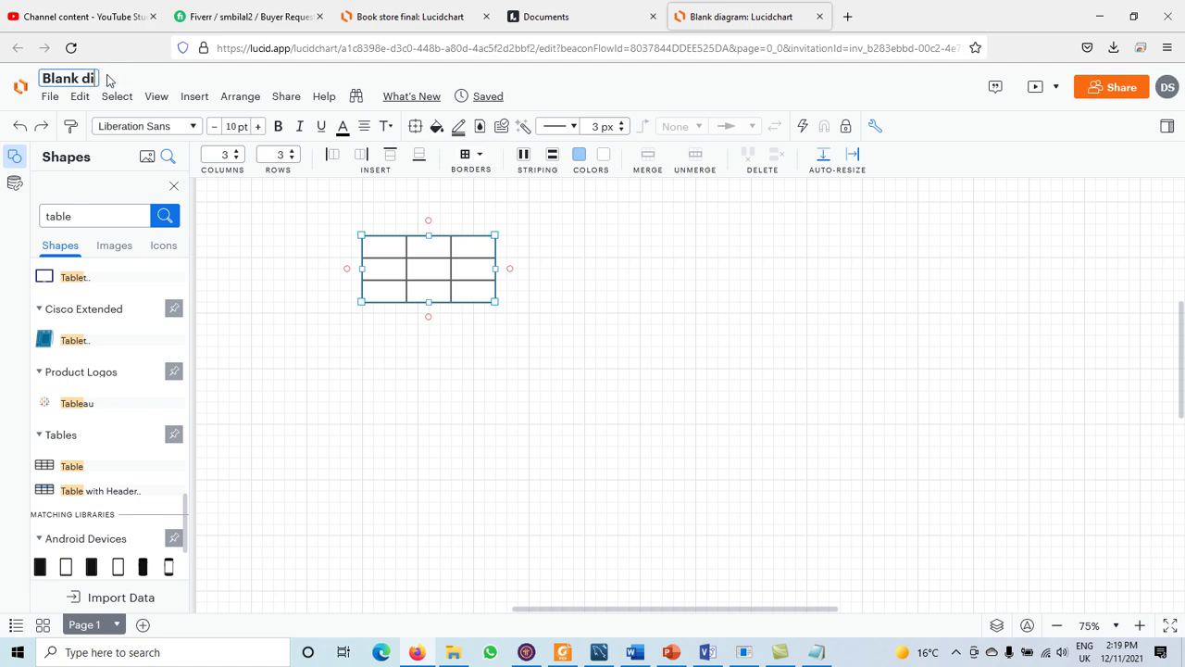
key("BackSpace")
key("BackSpace")
type("Logical")
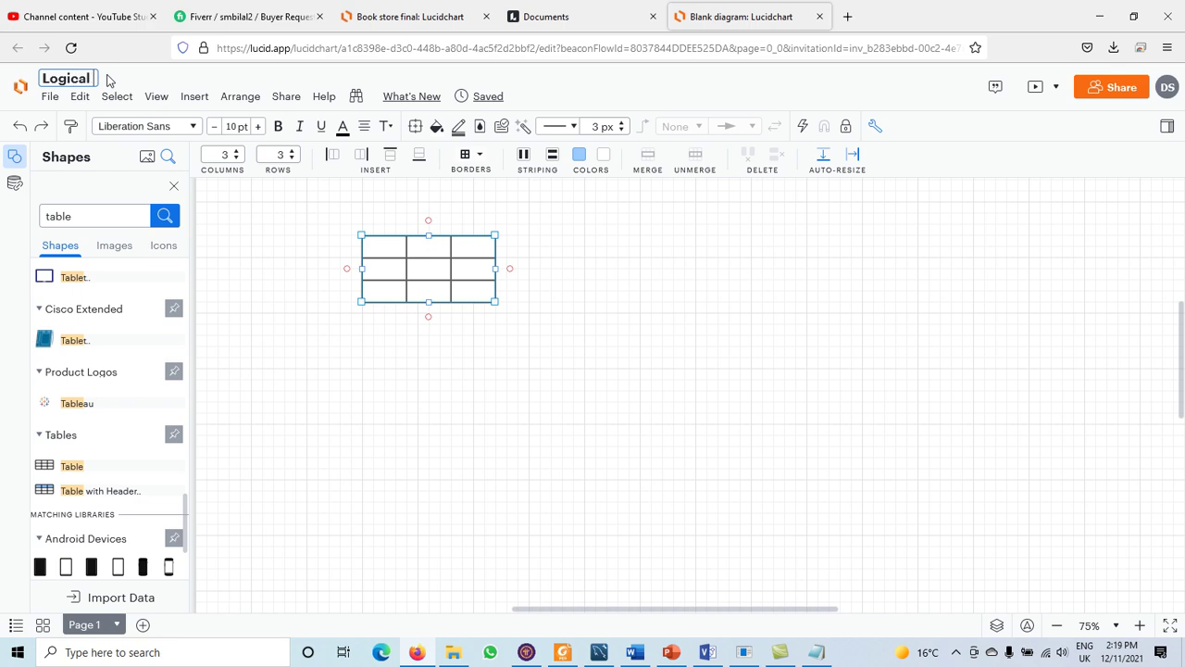
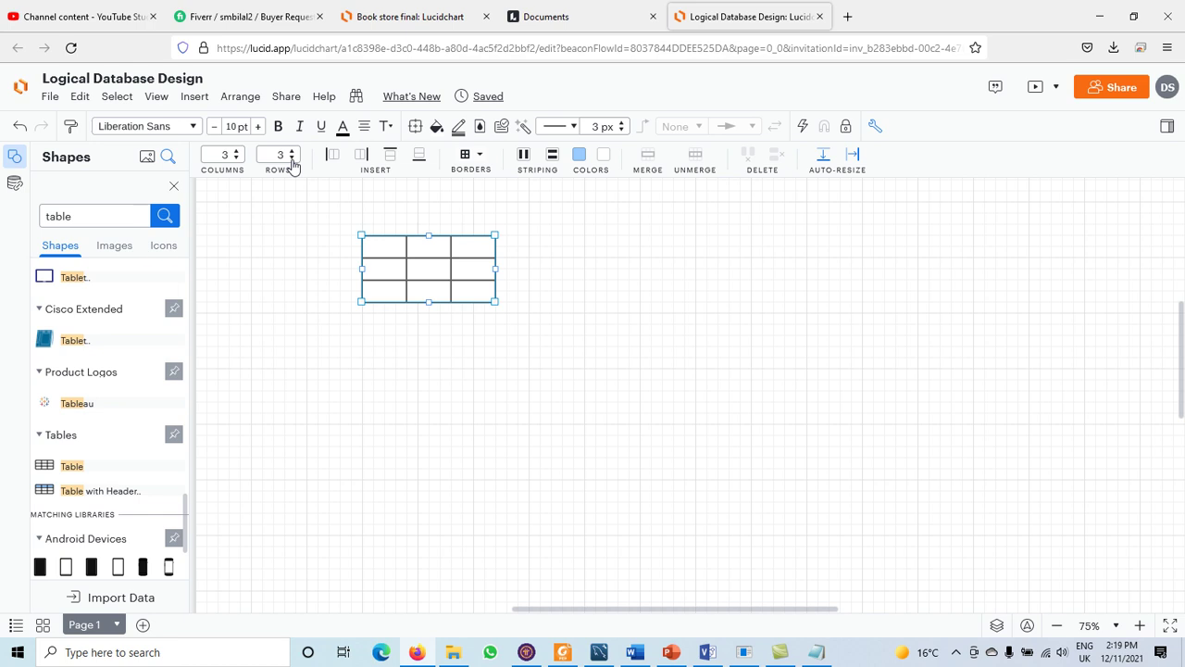
Step: Reduce the table to one row, and widen it with the first column narrower than the middle one
left_click(292, 159)
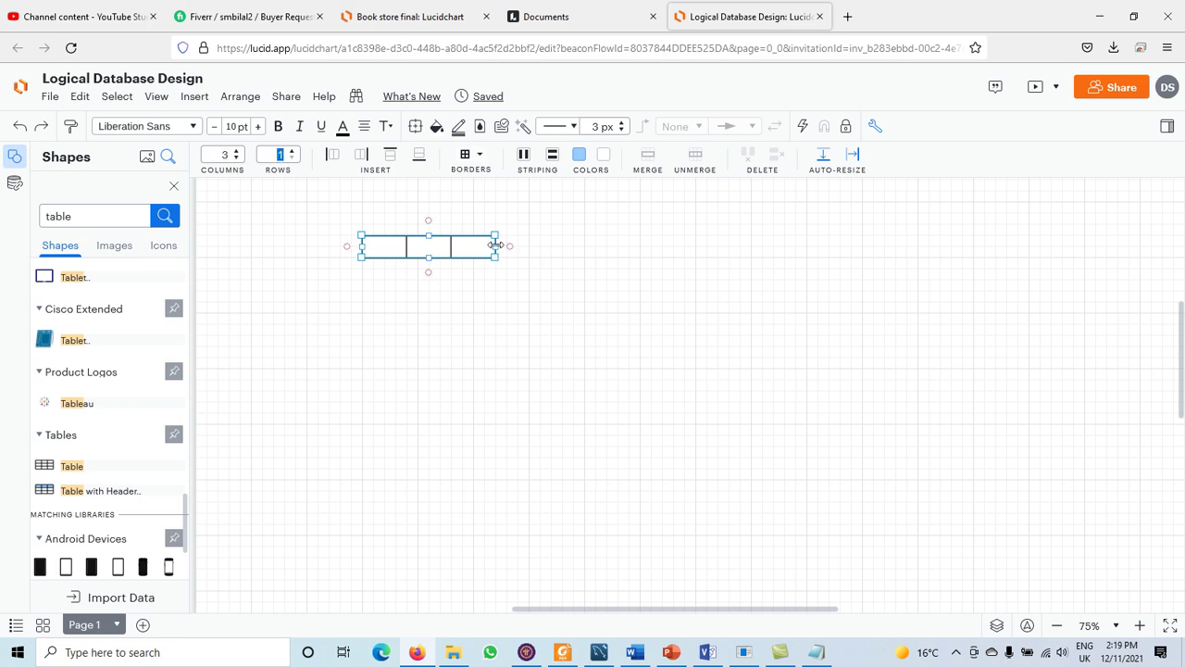
left_click_drag(494, 245, 695, 246)
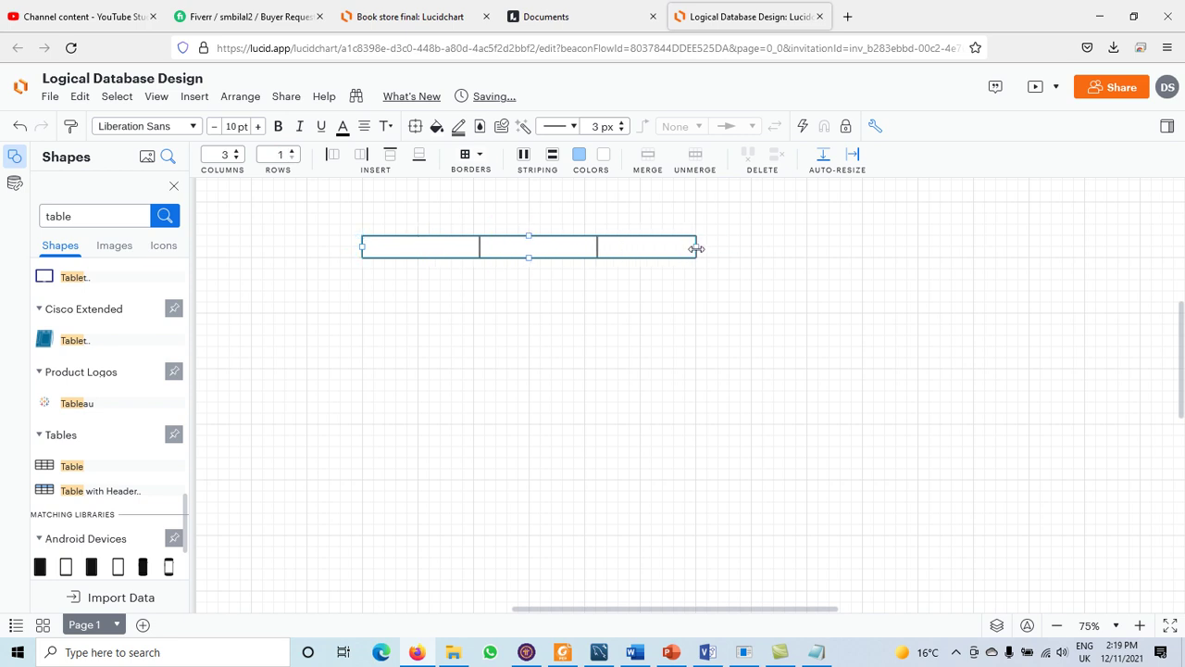
left_click(639, 251)
mouse_move(598, 245)
left_mouse_down()
mouse_move(500, 248)
mouse_move(589, 245)
left_mouse_up()
left_click(454, 256)
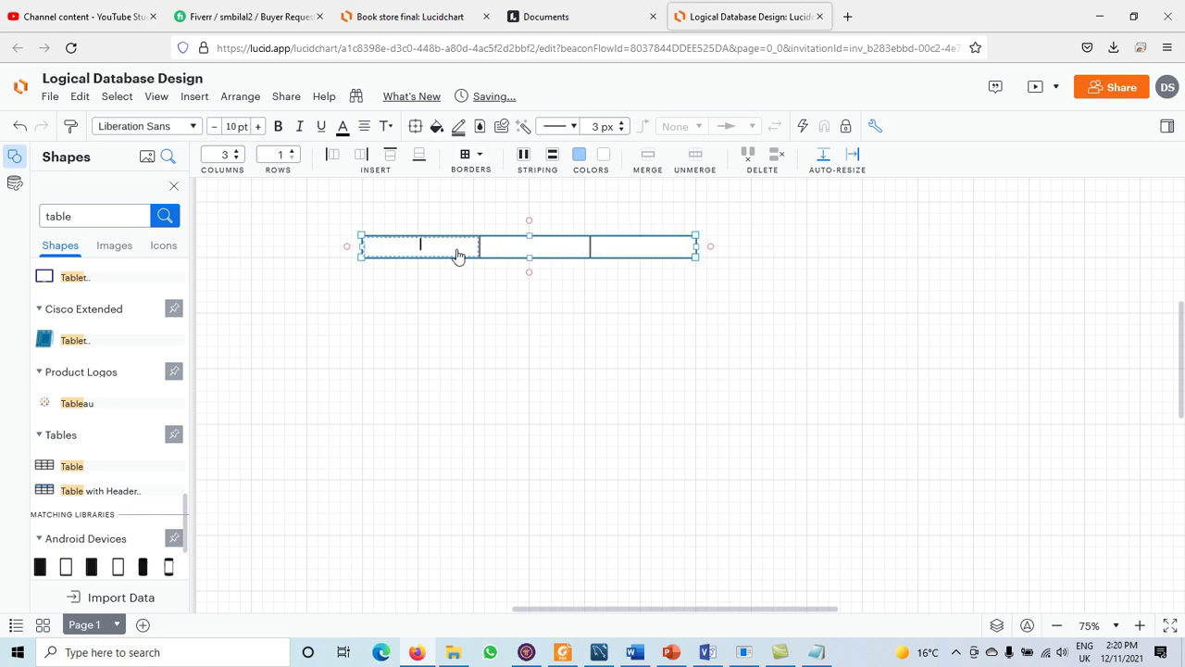
left_click_drag(481, 245, 438, 247)
left_click(463, 303)
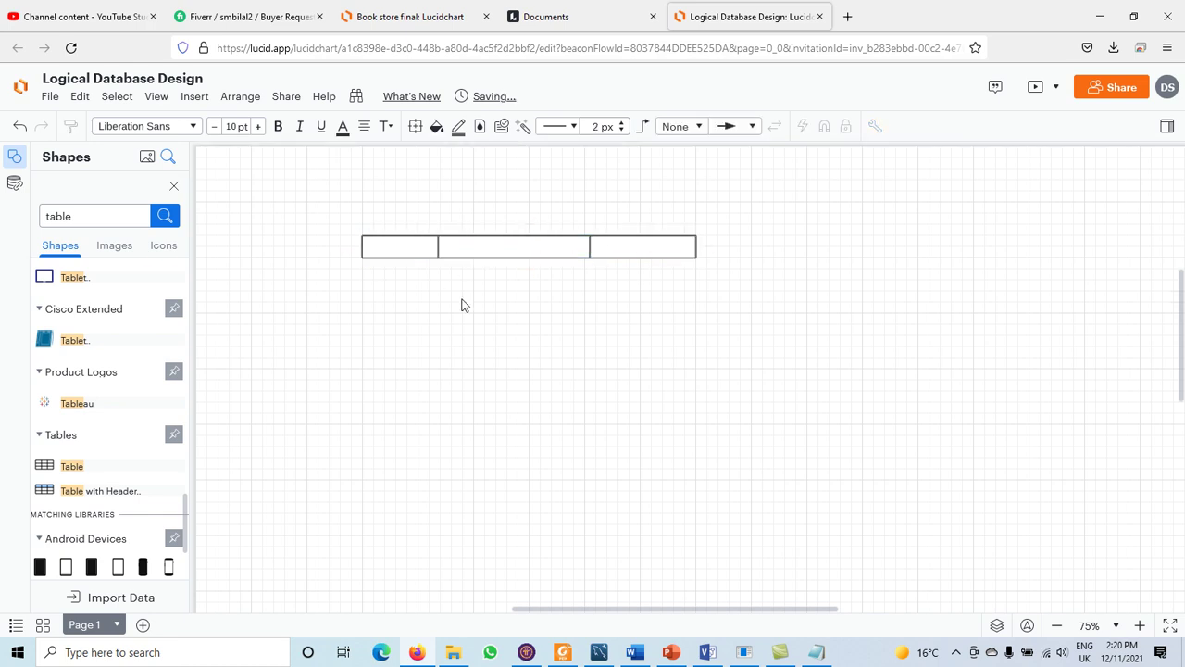
Step: Check the entity's name in Visio, and back in Lucidchart insert a Document Name text just above the table's first column
left_click(707, 653)
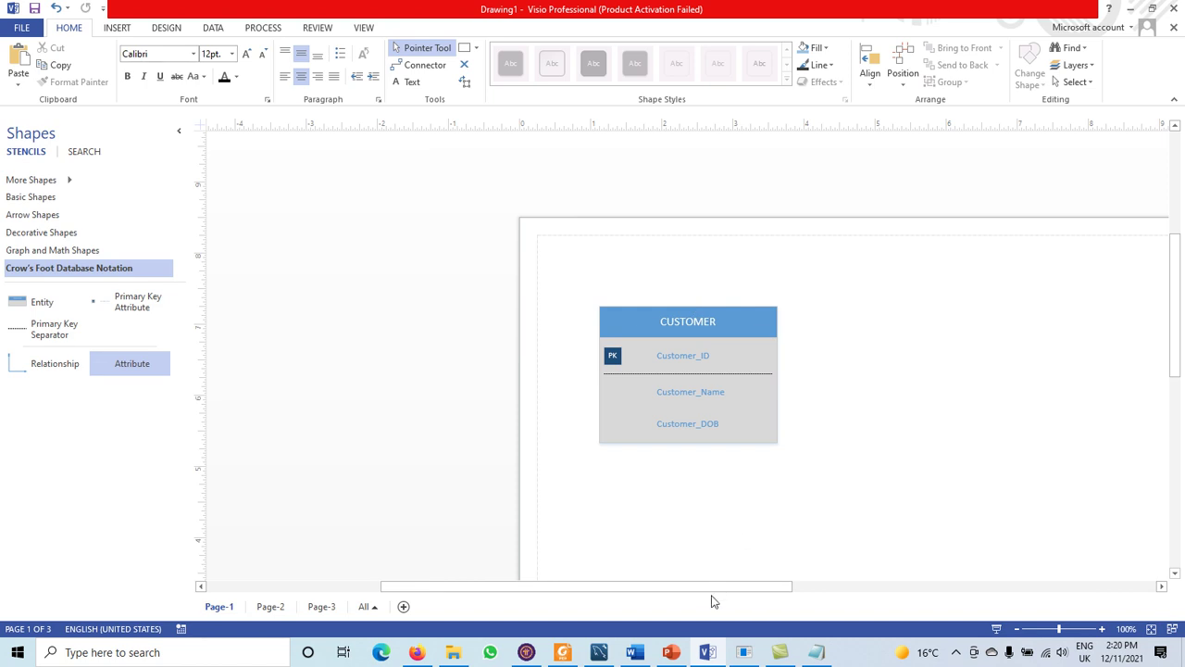
left_click(425, 655)
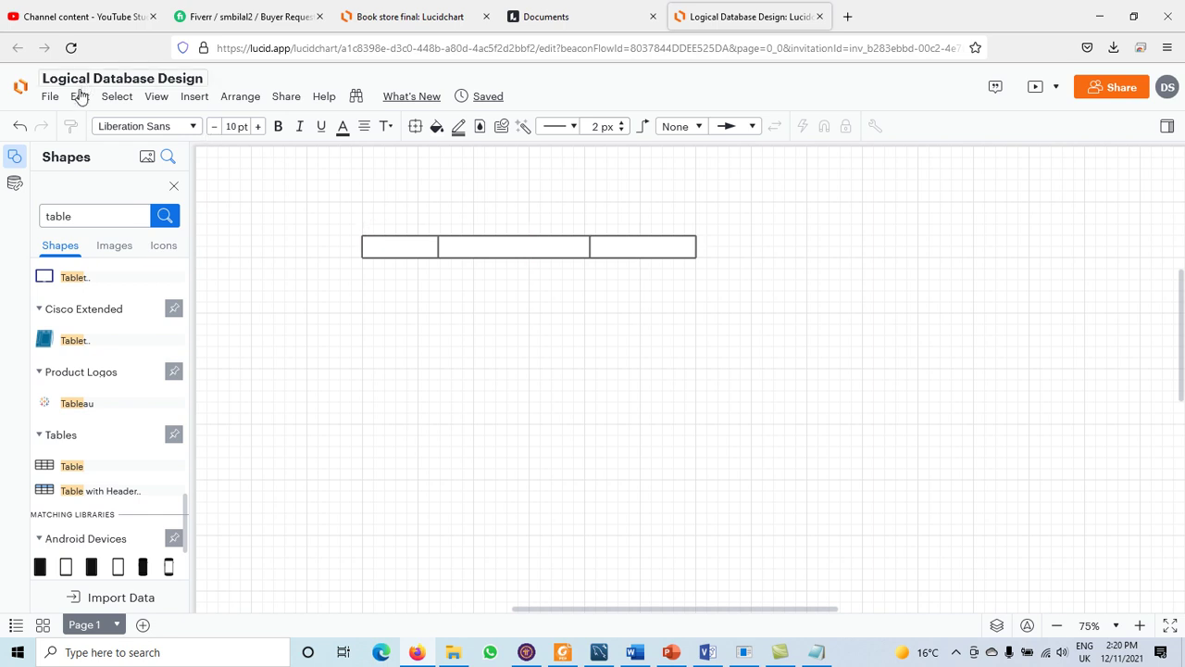
left_click(194, 100)
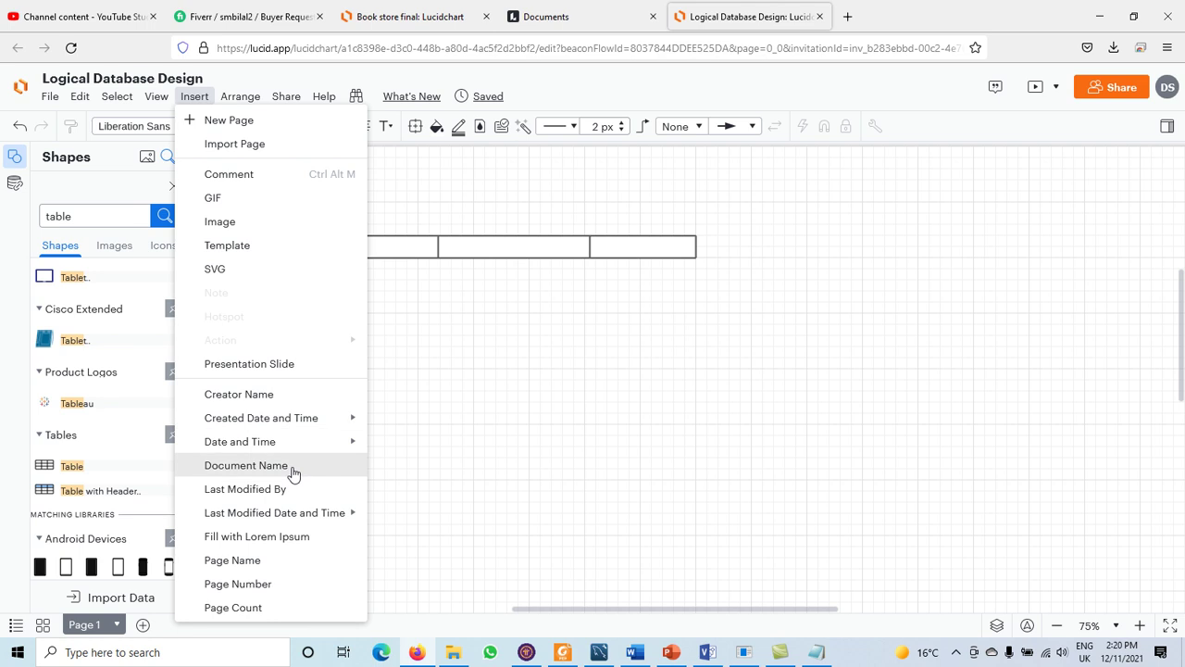
left_click(292, 472)
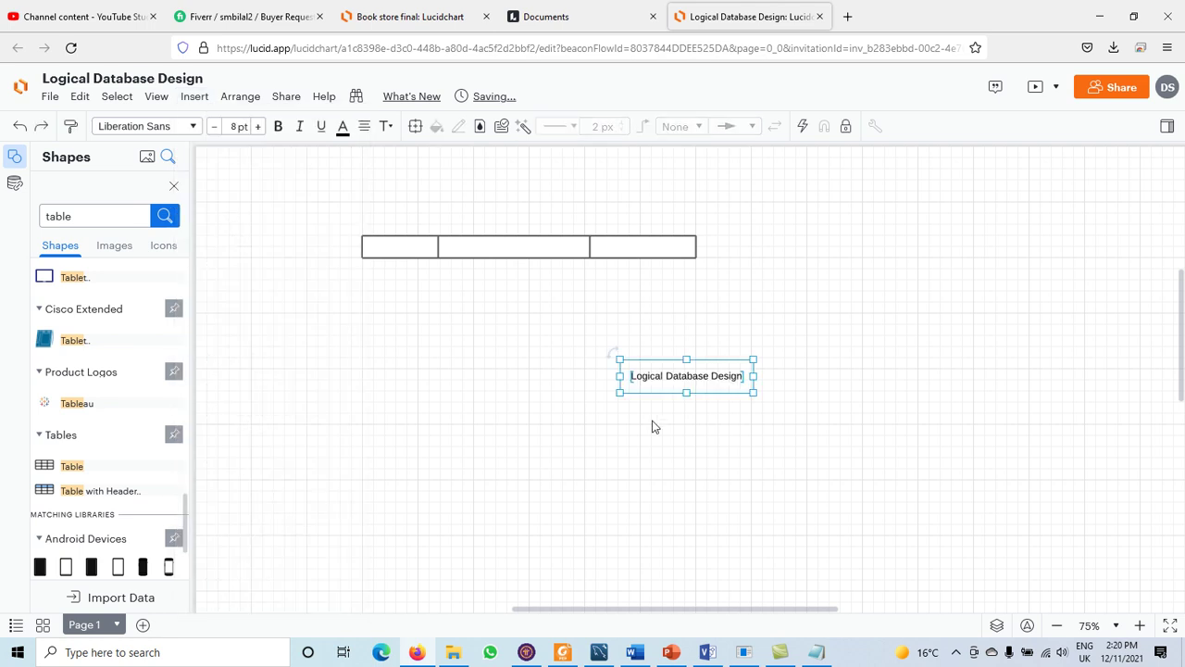
left_click_drag(661, 376, 394, 224)
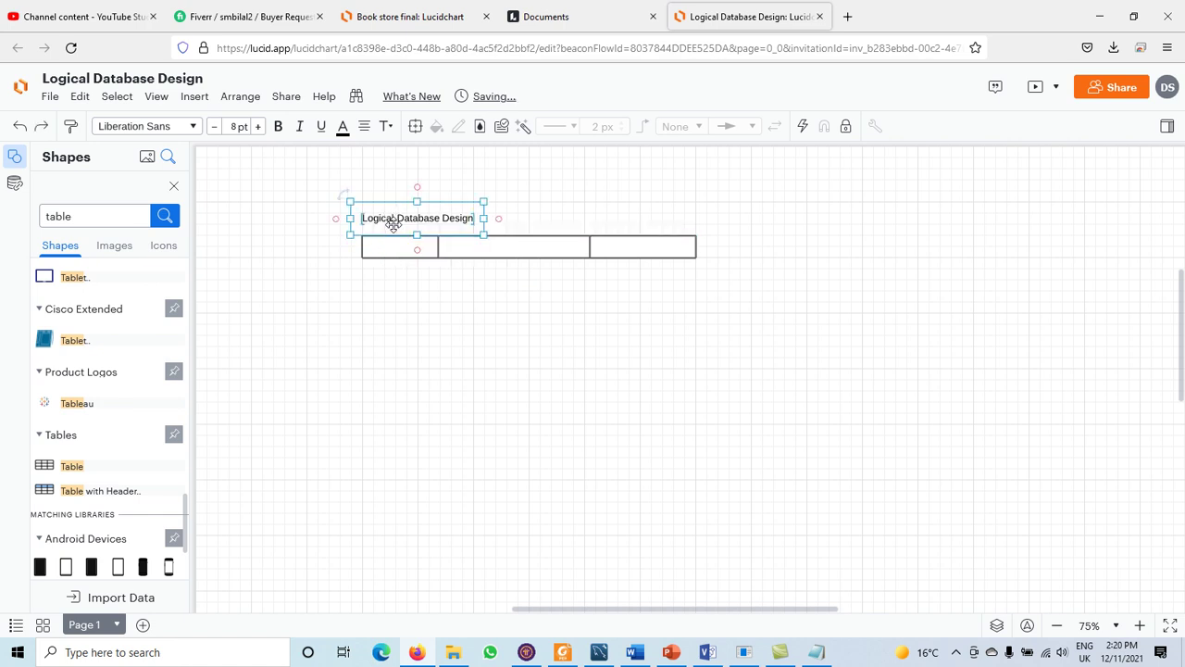
Step: Replace the inserted text with CUSTOMER and align the label with the table's left edge
double_click(394, 222)
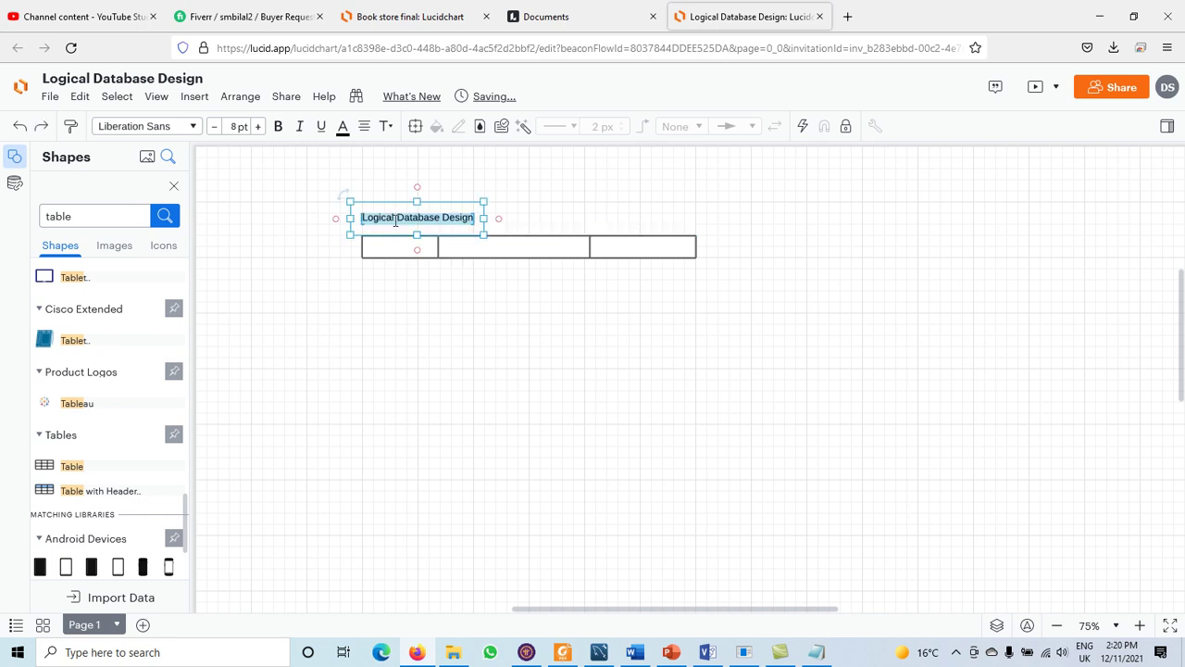
key("BackSpace")
type("CUSTOMER")
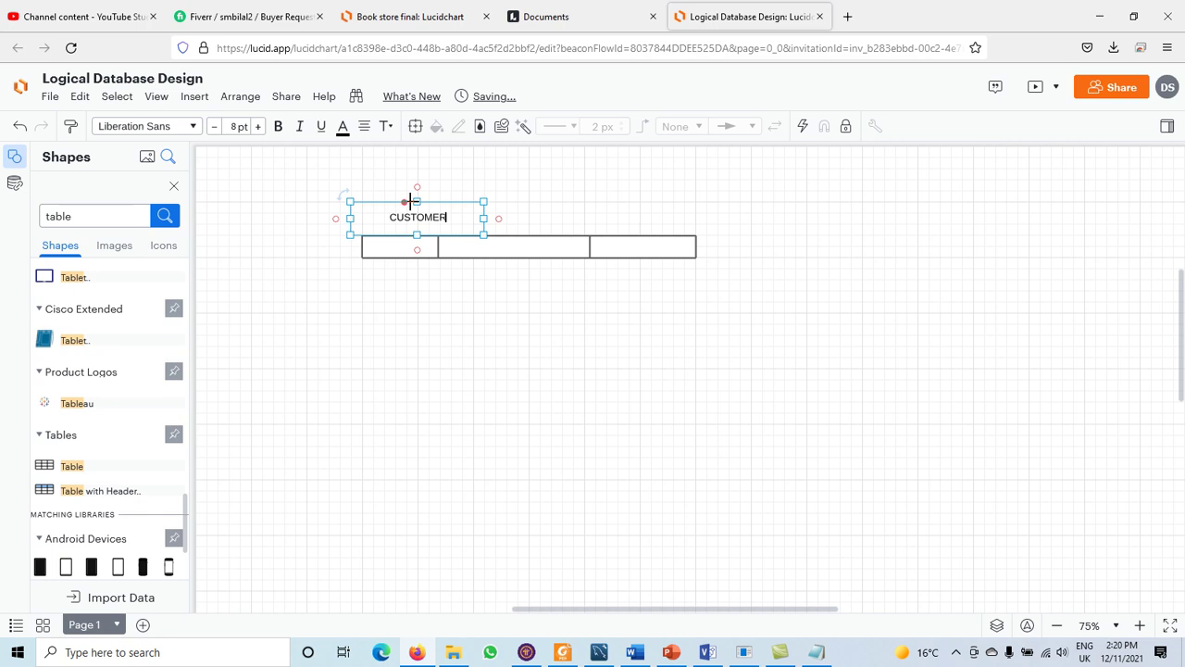
left_click_drag(416, 200, 428, 232)
left_click(431, 302)
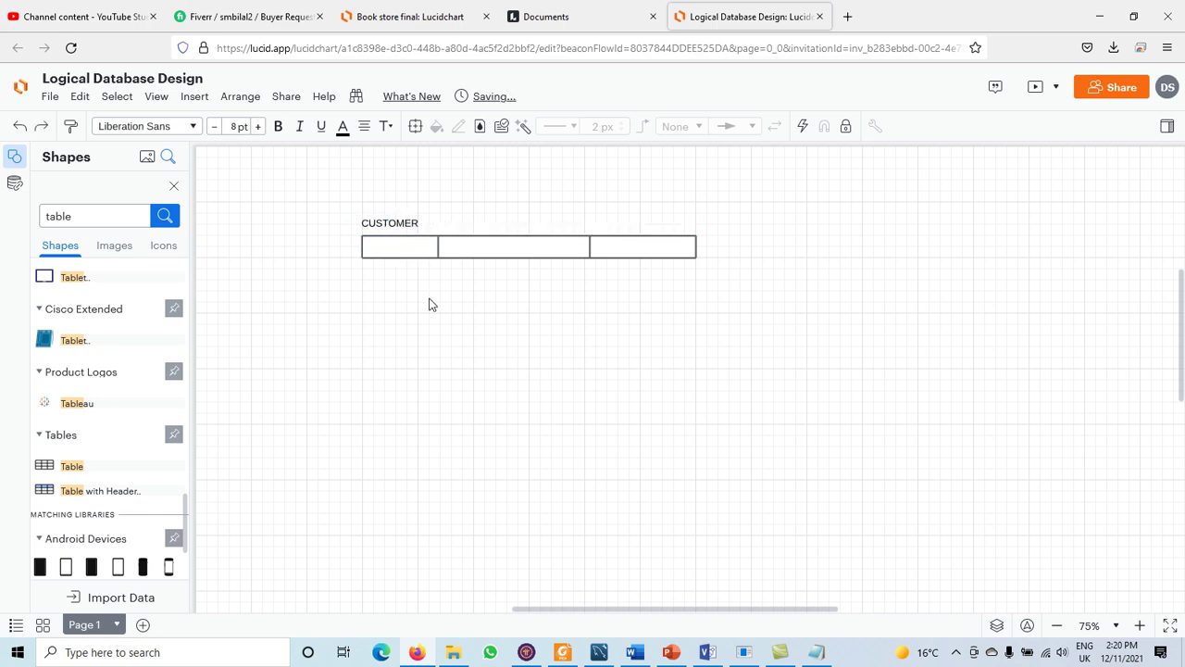
Step: Check the entity's primary key in Visio, and enter Customer_ID in the Lucidchart table's first cell, widening that column to fit
left_click(411, 255)
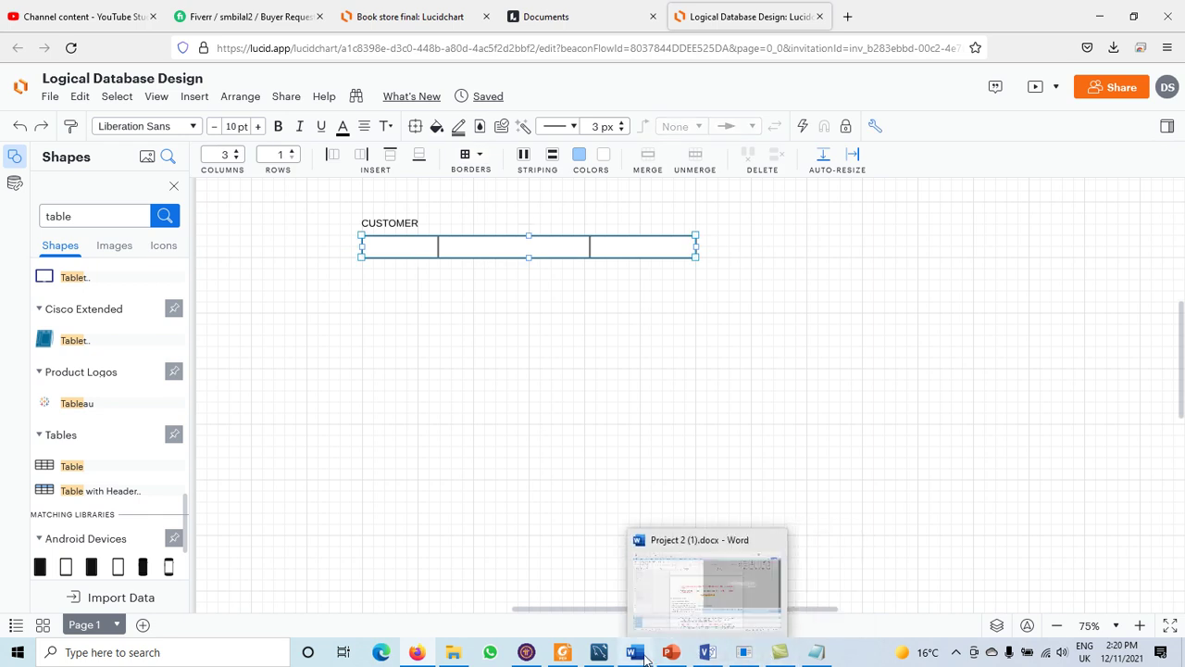
left_click(715, 653)
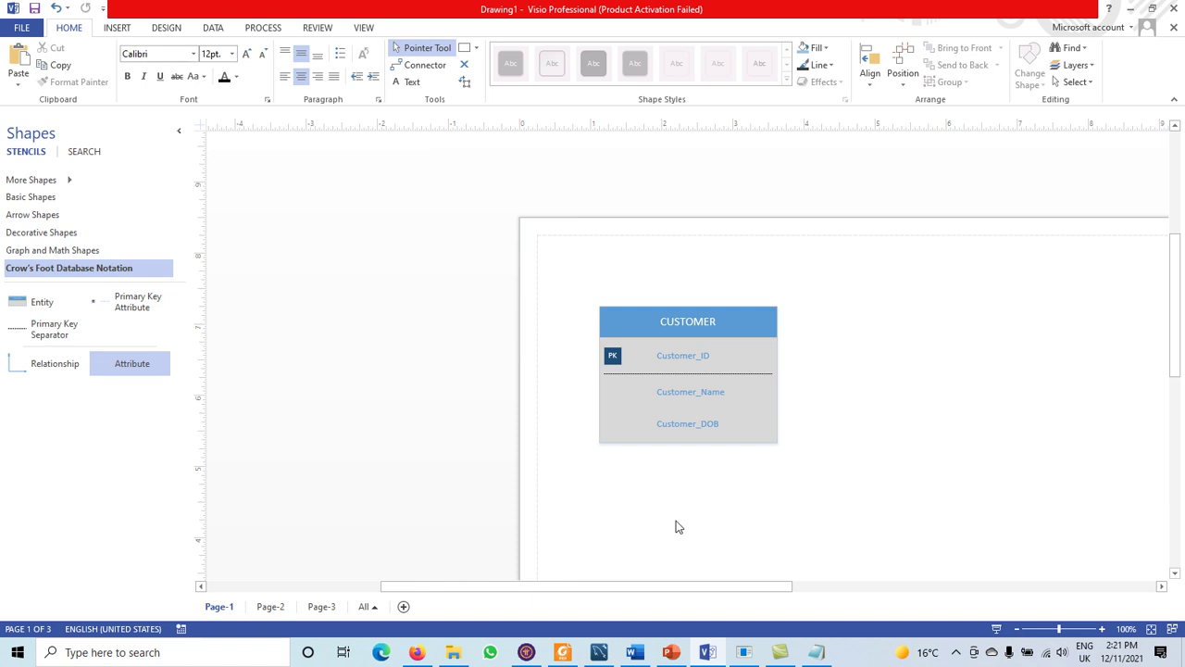
left_click(418, 653)
left_click(405, 251)
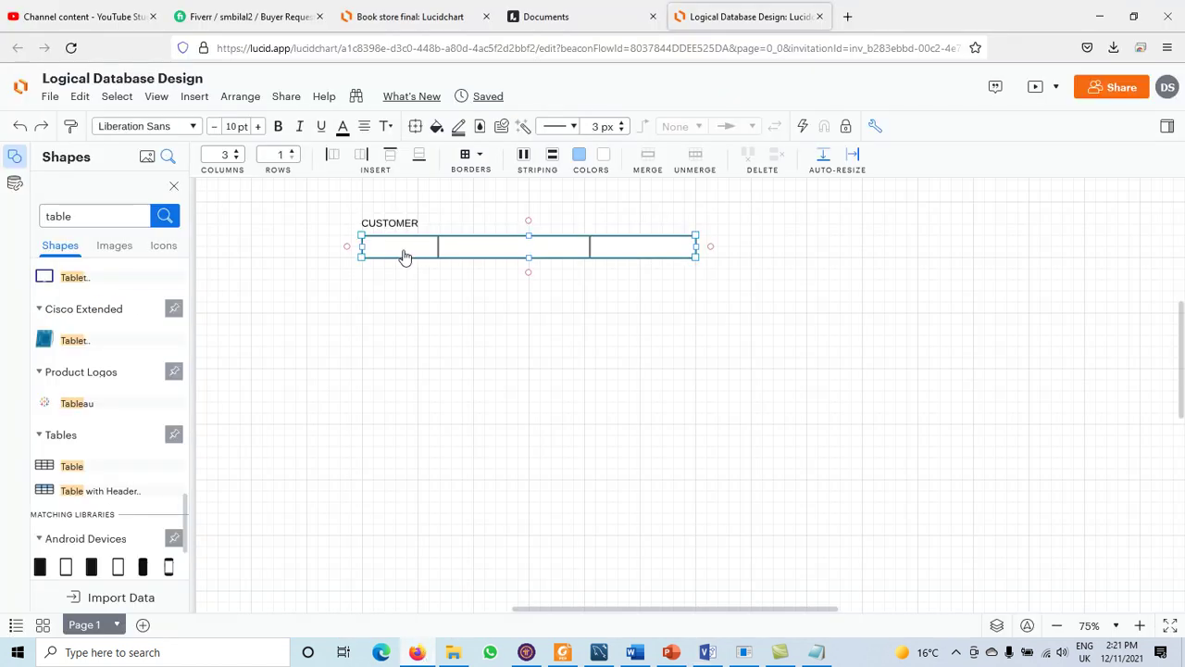
type("Cus")
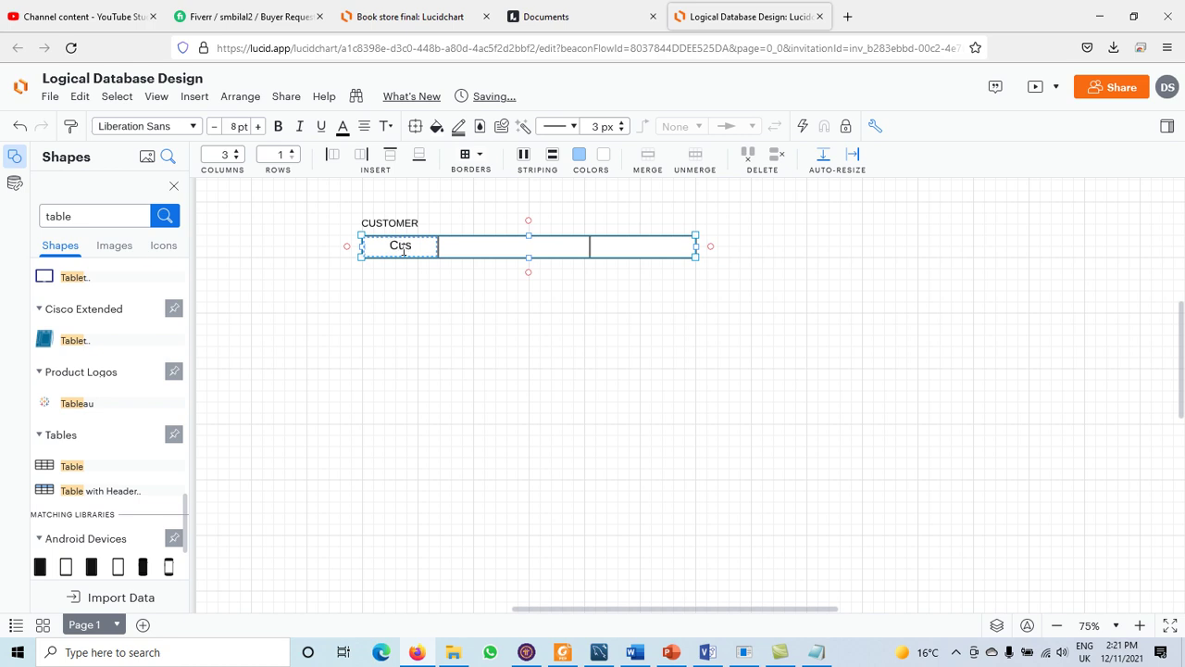
type("tomer_ID")
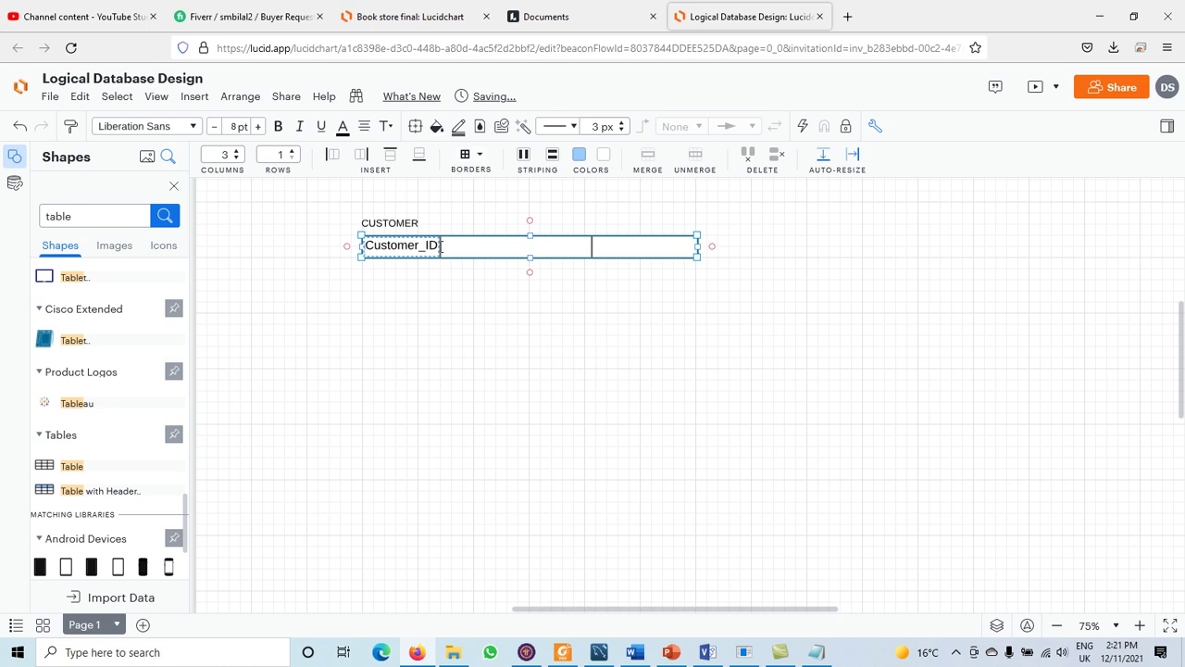
left_click(478, 313)
left_click(427, 247)
mouse_move(457, 244)
left_mouse_down()
mouse_move(481, 244)
mouse_move(456, 243)
left_mouse_up()
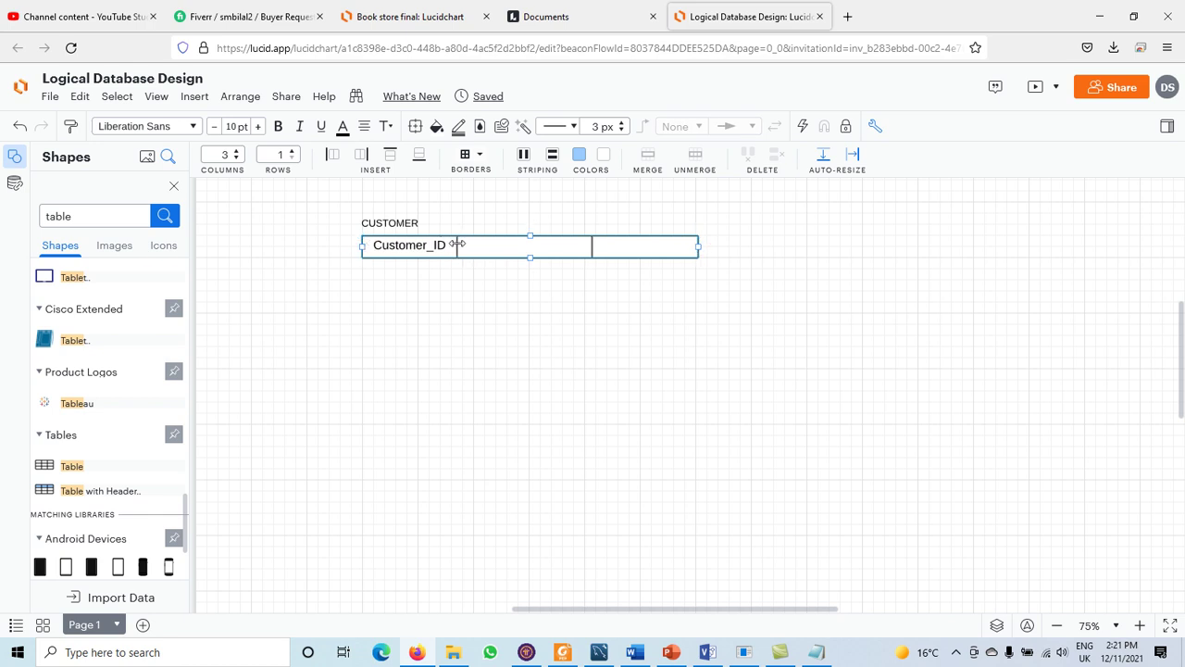
Step: Enter Customer_Name in the table's second cell and narrow that column around the text
double_click(469, 251)
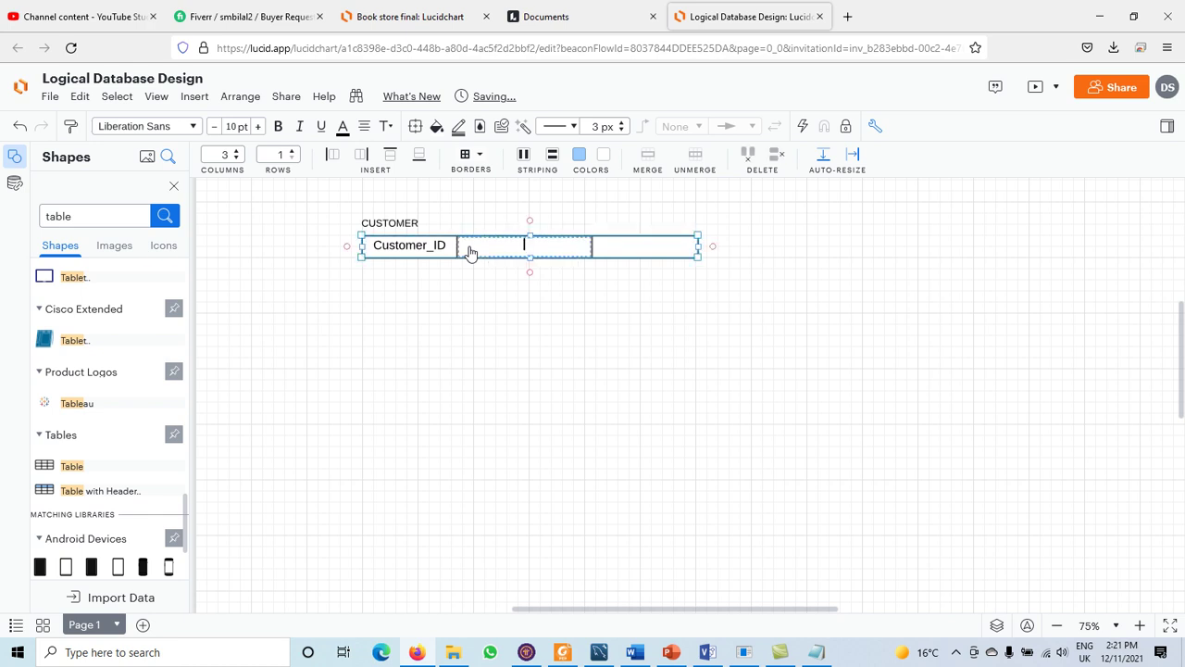
type("Customer_")
key("BackSpace")
type("_Name")
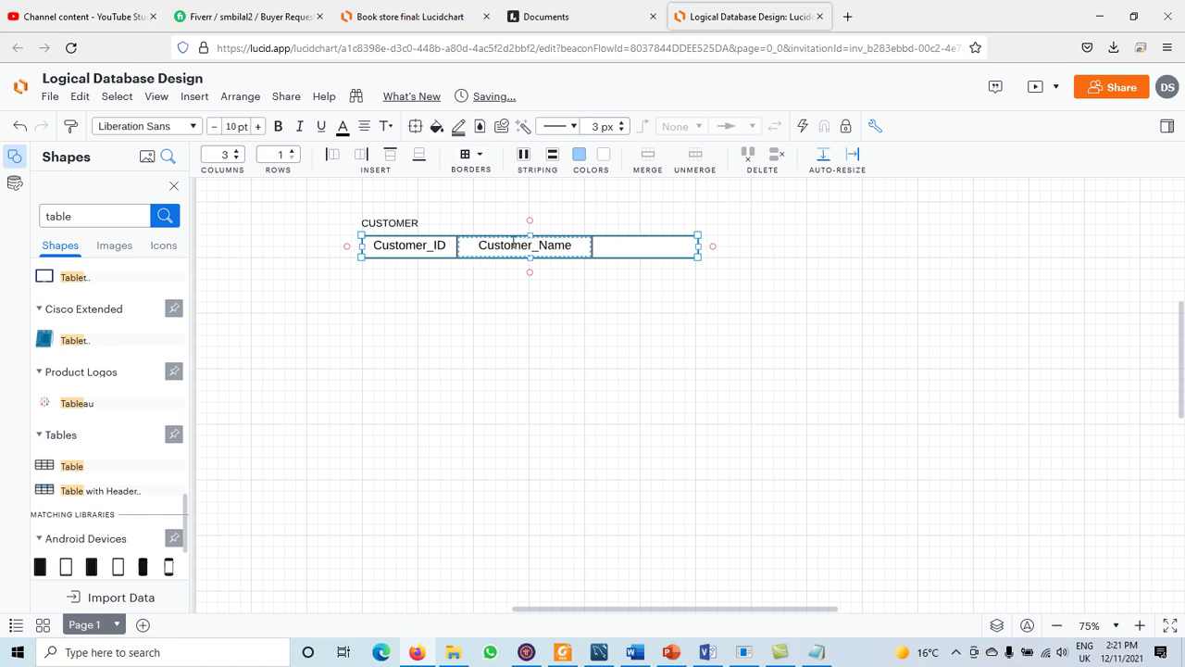
left_click(589, 246)
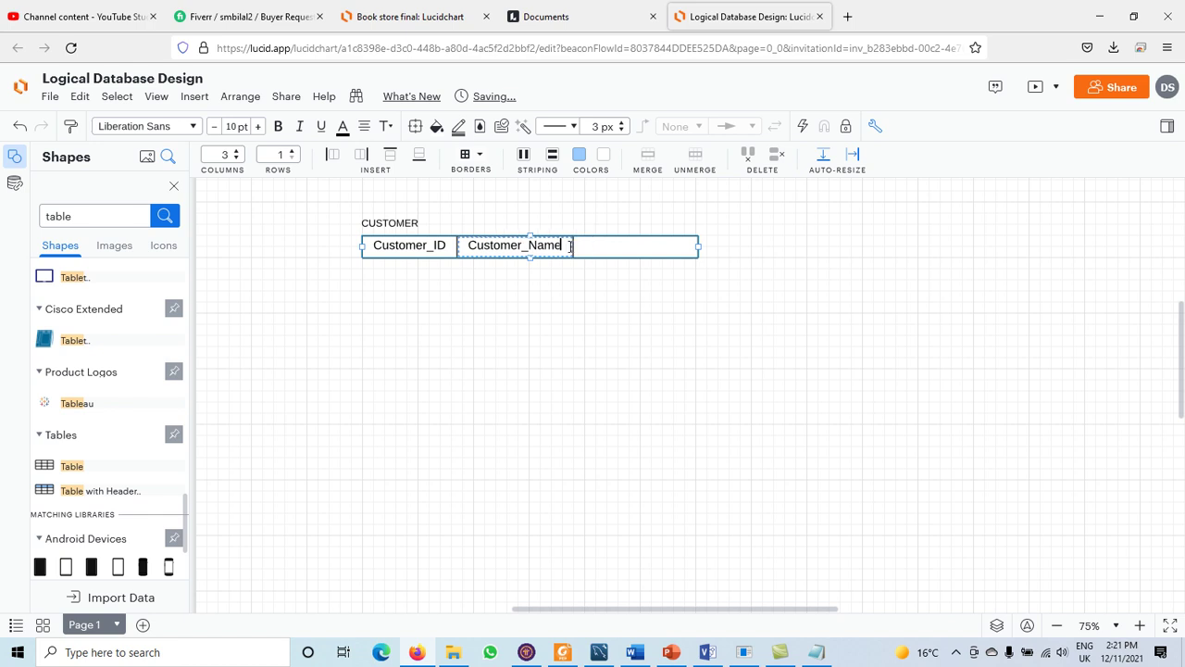
key("Escape")
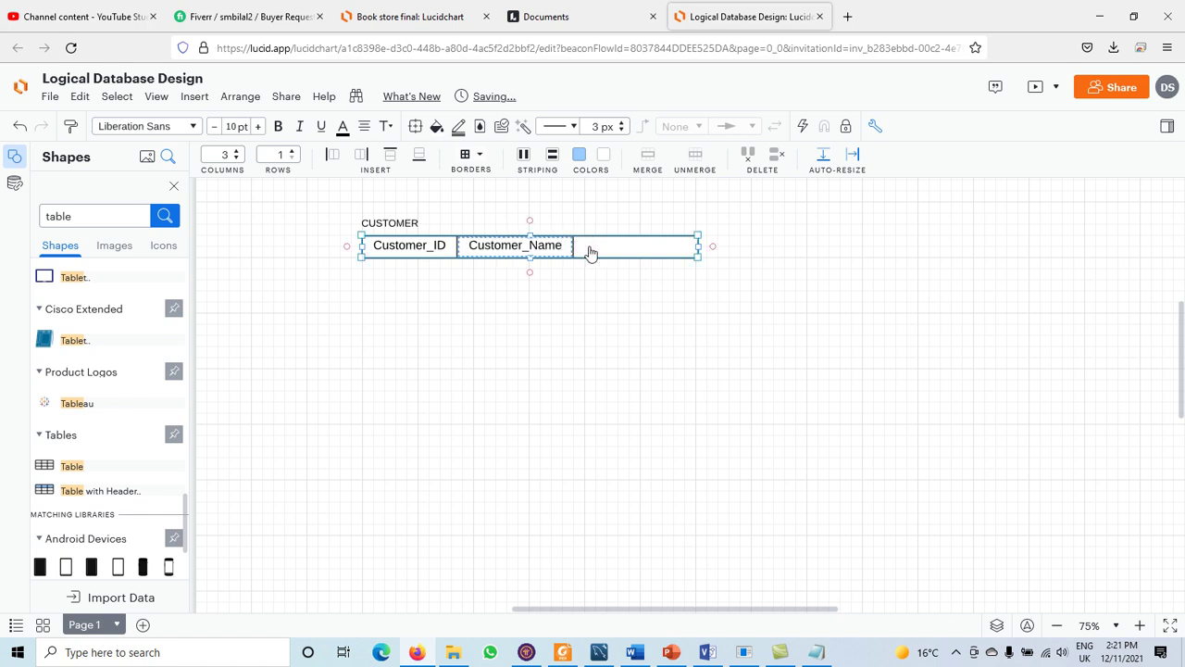
Step: Check the remaining attribute in the Visio entity, and enter Customer_DOB in the Lucidchart table's third cell, narrowing the whole table slightly
left_click(673, 652)
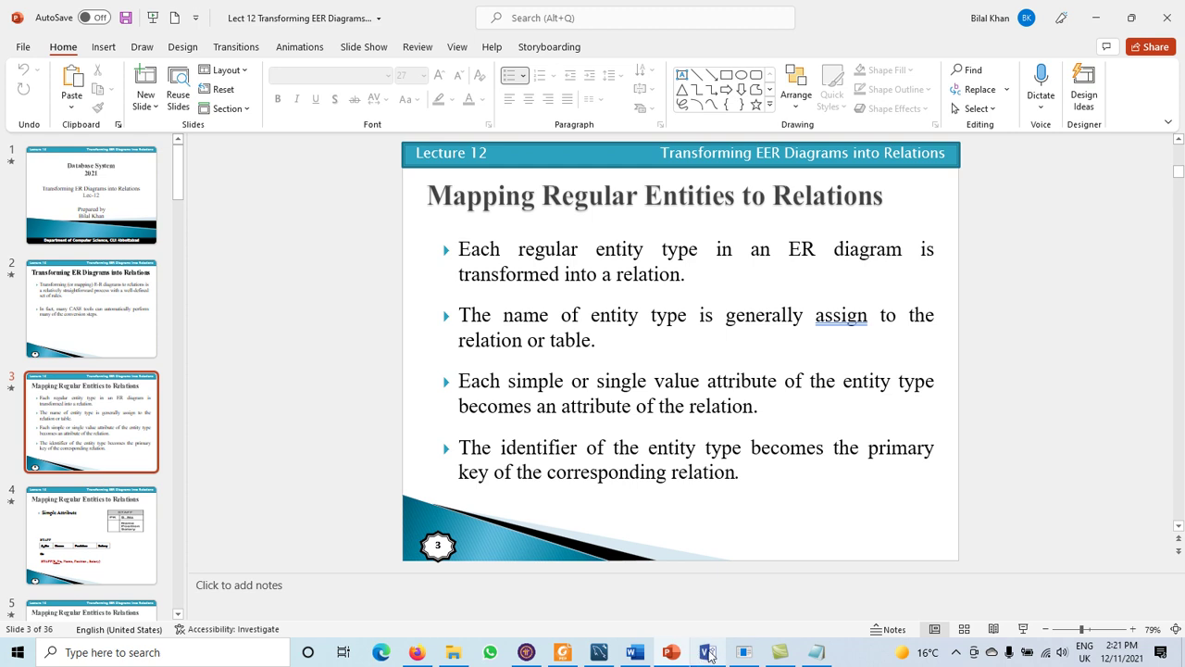
left_click(707, 652)
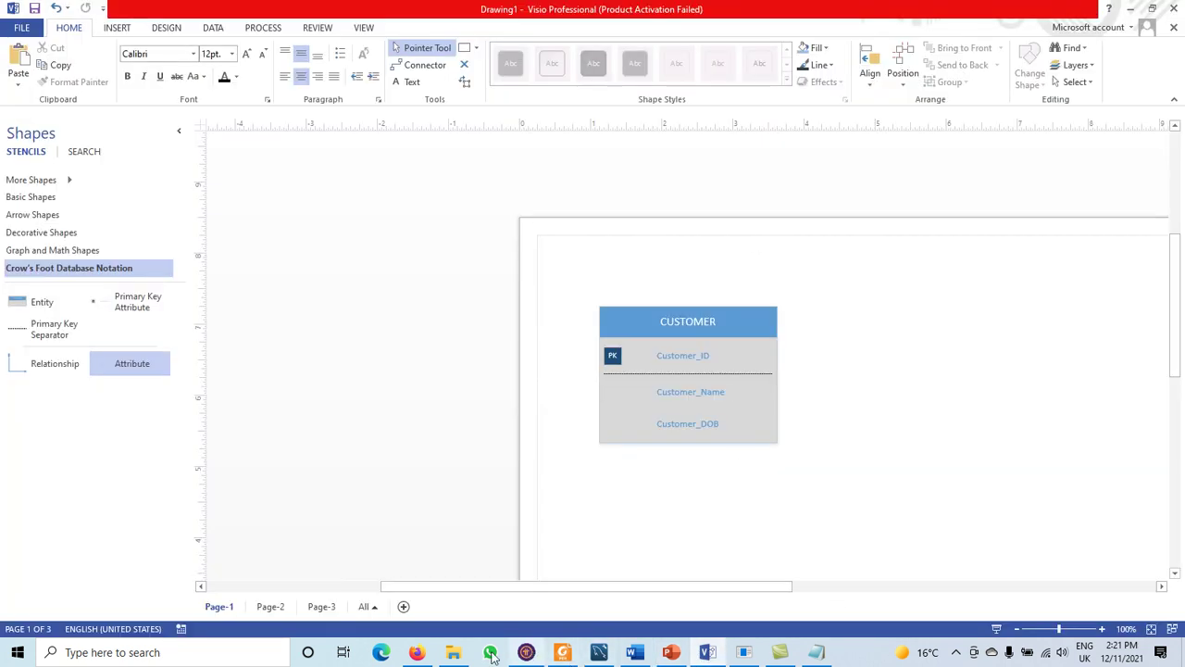
left_click(416, 652)
left_click(603, 250)
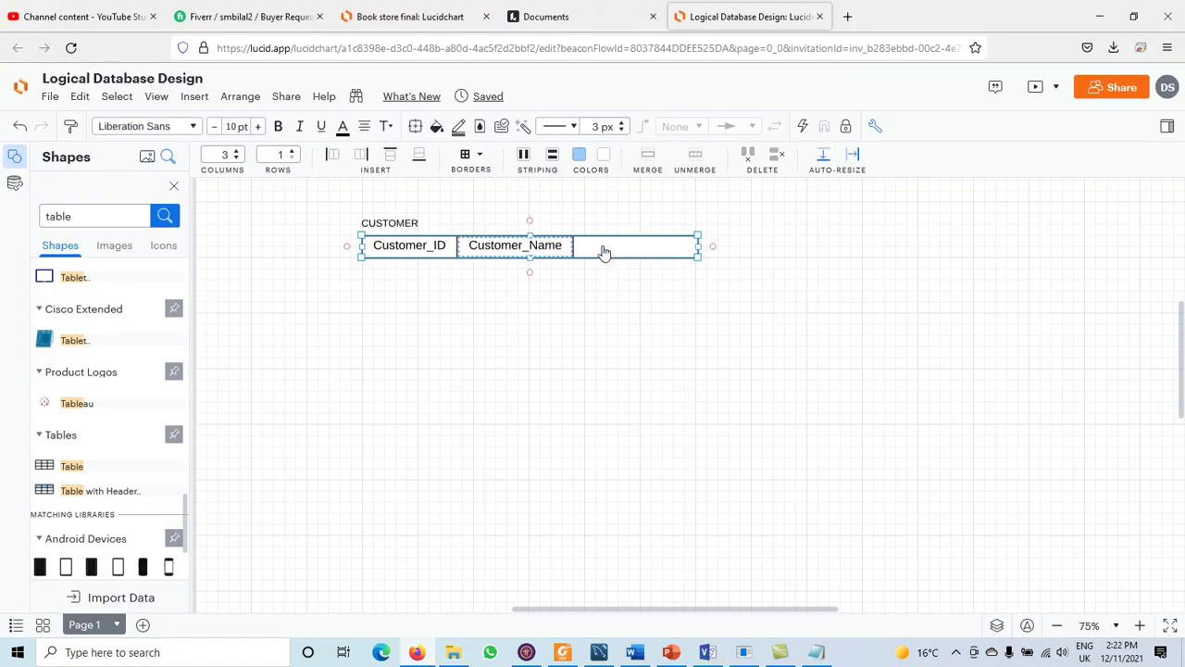
double_click(603, 250)
type("Customer")
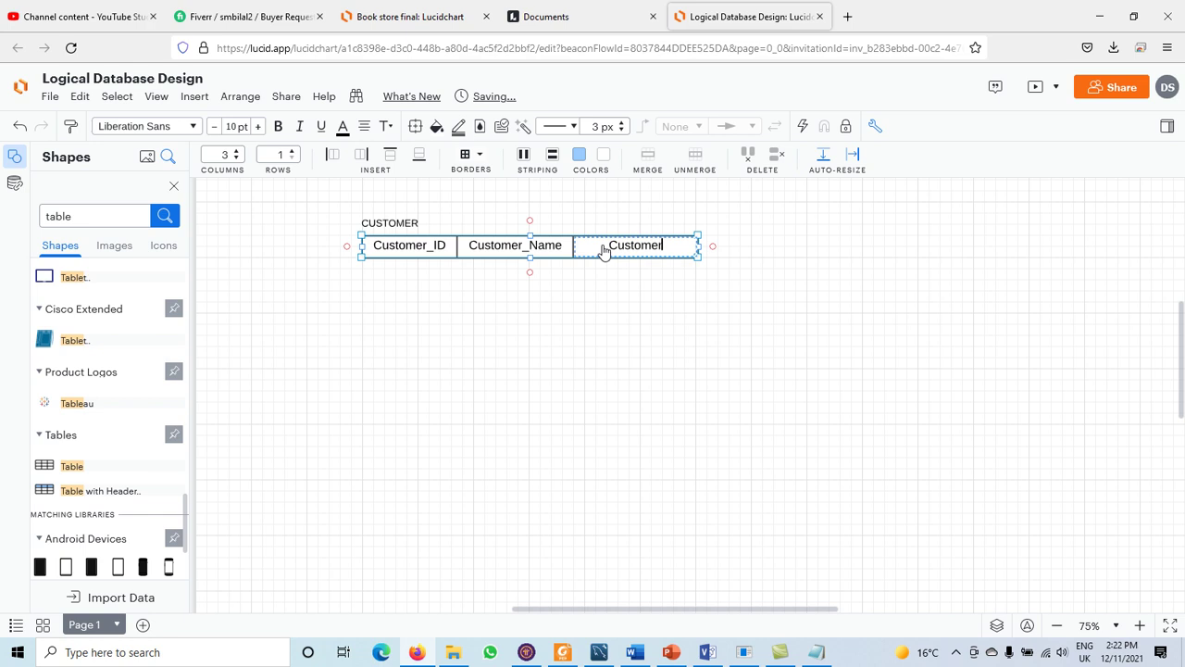
type("_DOB")
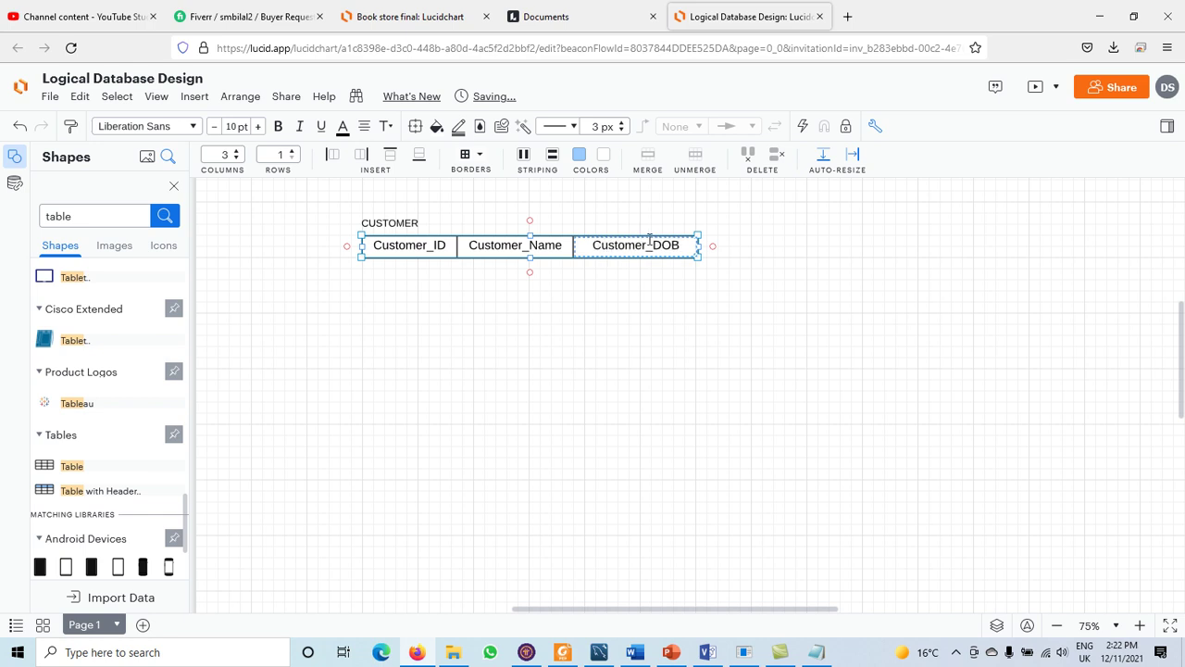
left_click_drag(697, 247, 673, 248)
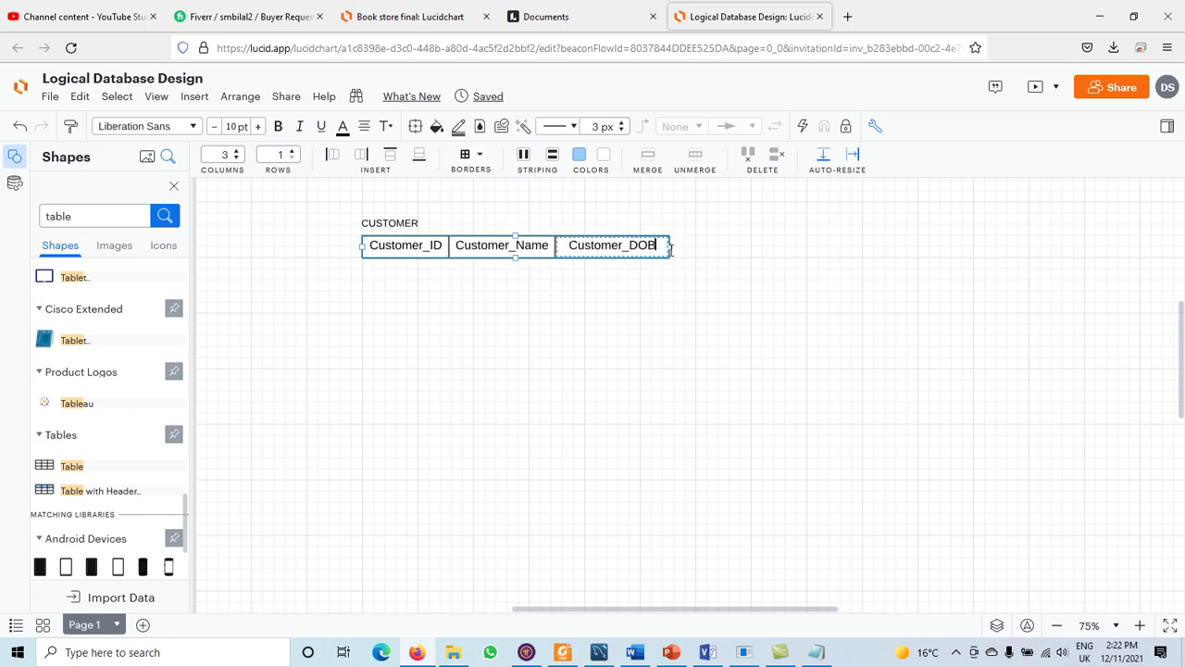
left_click(663, 307)
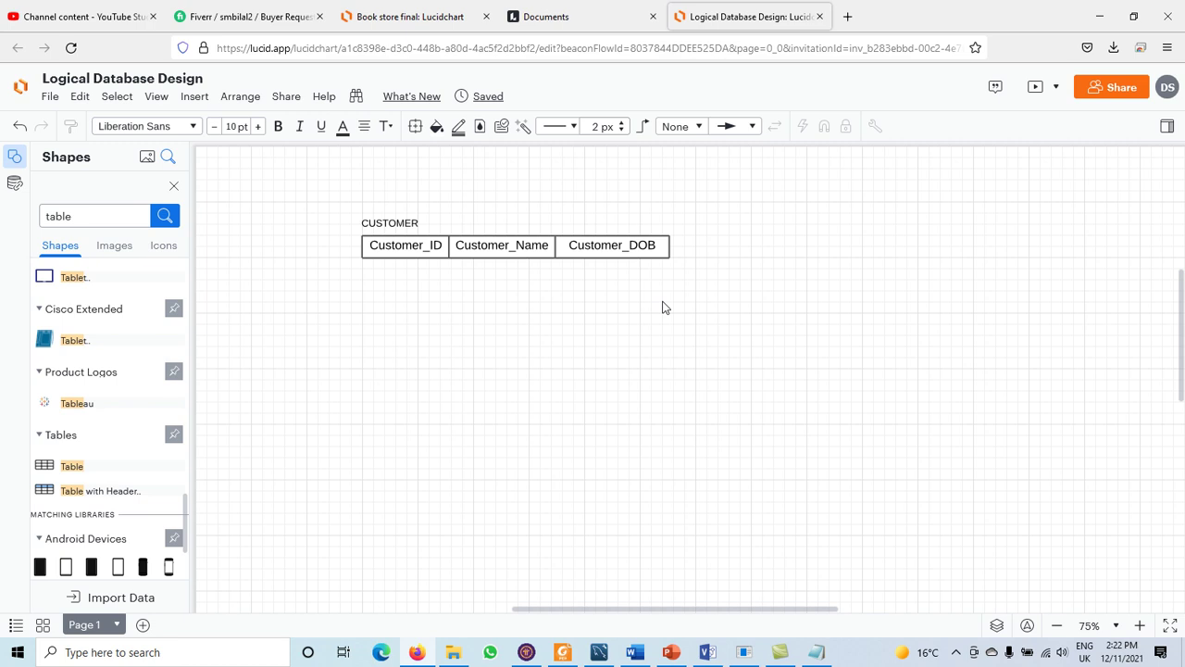
Step: Review the primary key mapping rule on the PowerPoint slide and the CUSTOMER identifier in Visio, and return to Lucidchart
left_click(667, 654)
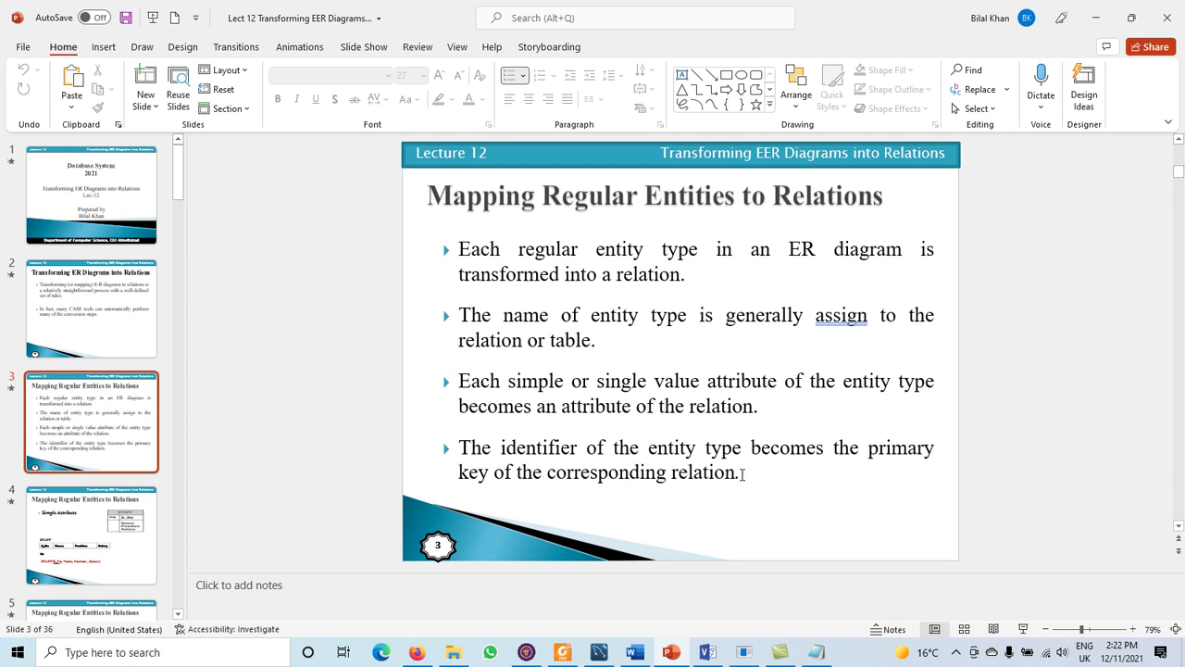
left_click(708, 651)
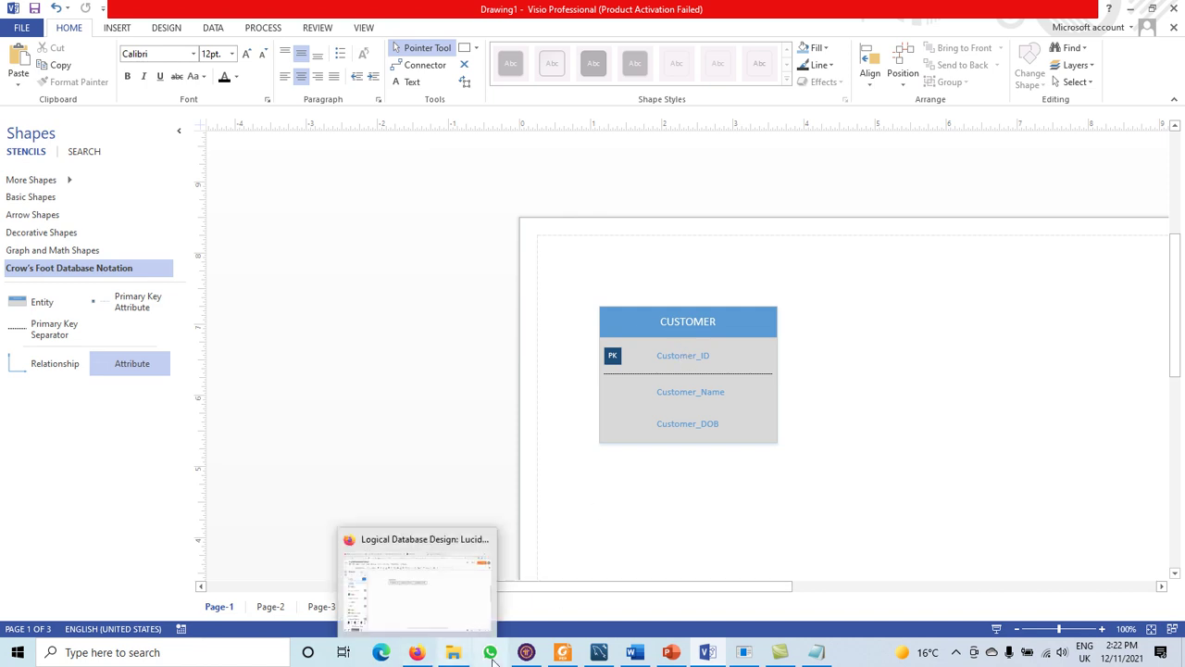
left_click(431, 583)
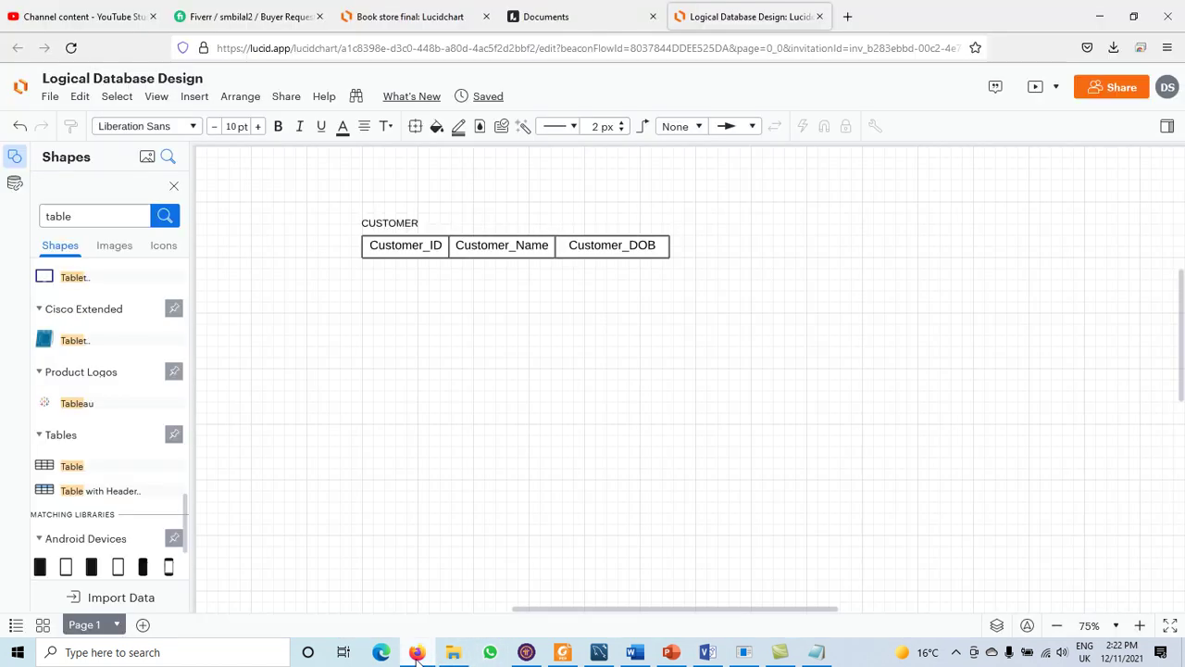
Step: Underline Customer_ID in the CUSTOMER table's first cell to mark it as the primary key
left_click(408, 243)
left_click(408, 243)
left_click(408, 244)
left_click_drag(445, 246, 366, 248)
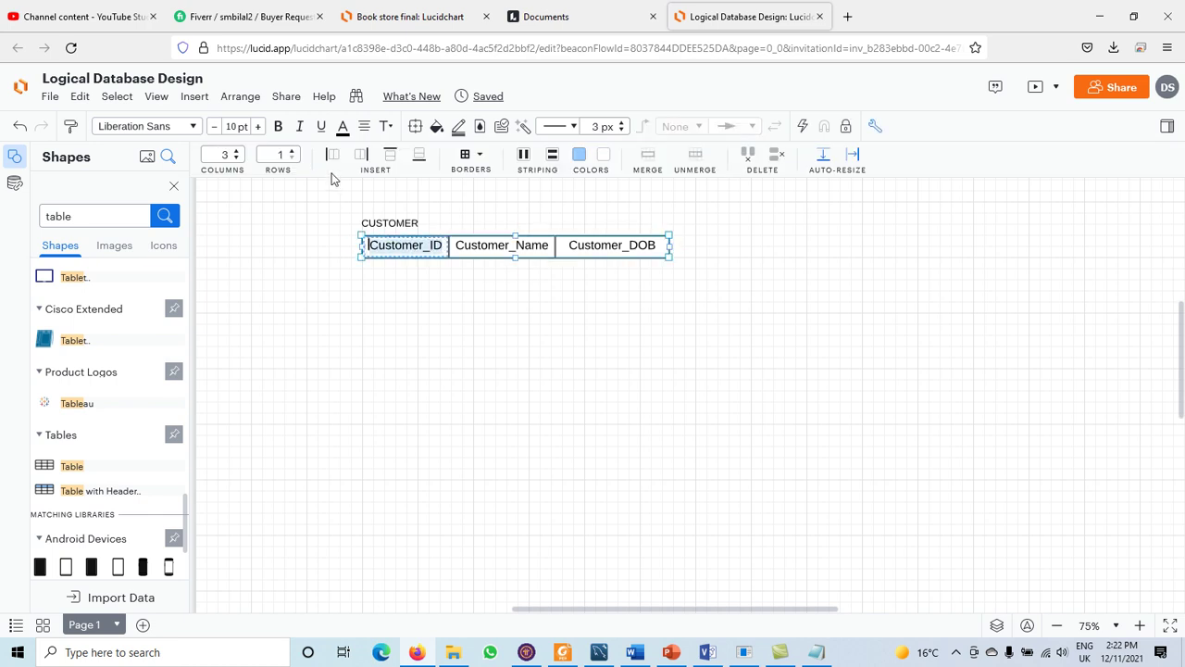
left_click(322, 127)
left_click(401, 329)
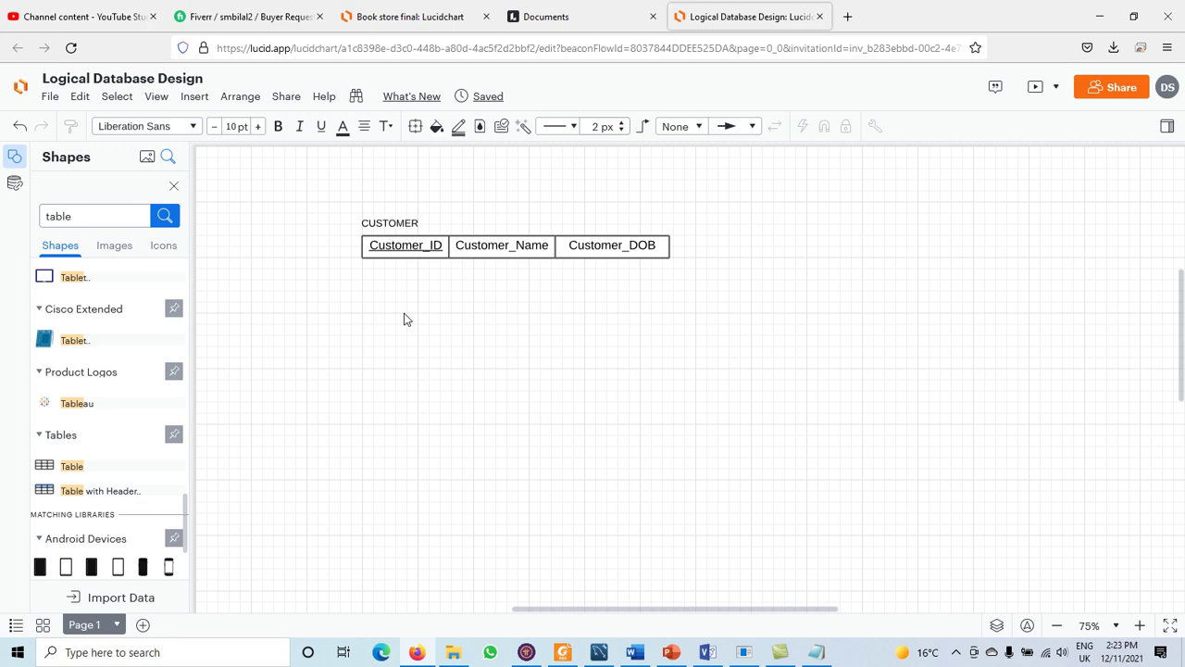
Step: Examine the composite Customer_Address attribute of the CUSTOMER entity on Visio's Page-2, and bring up the composite attribute mapping rule in PowerPoint
left_click(424, 242)
left_click(707, 653)
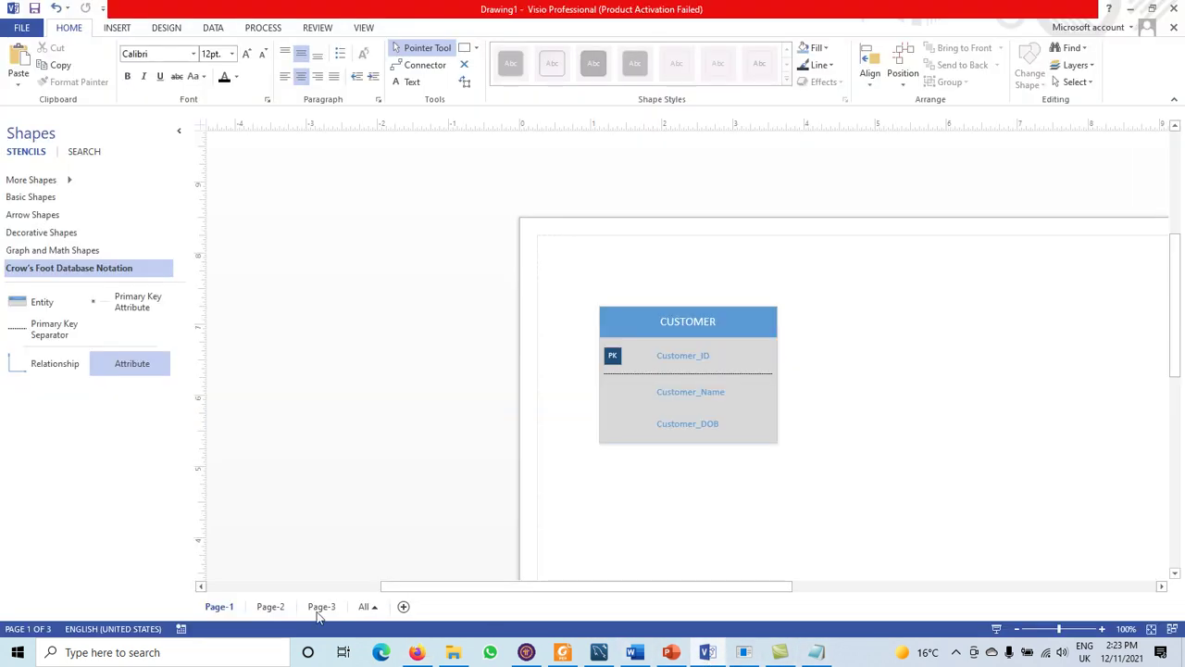
left_click(270, 607)
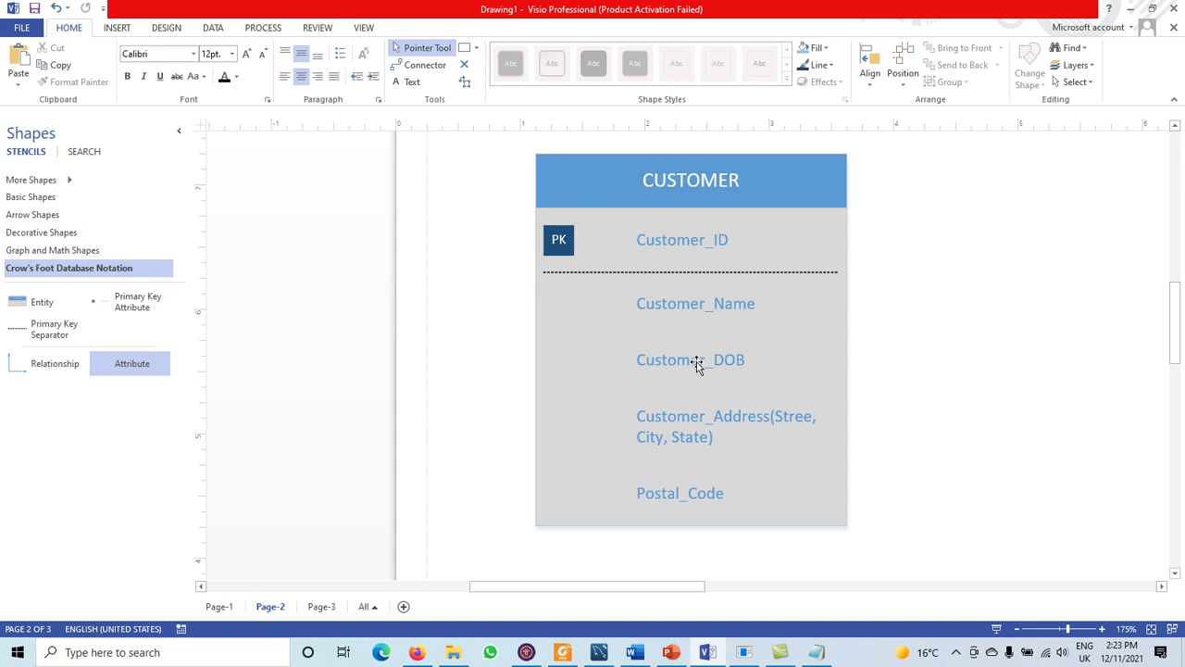
left_click(664, 493)
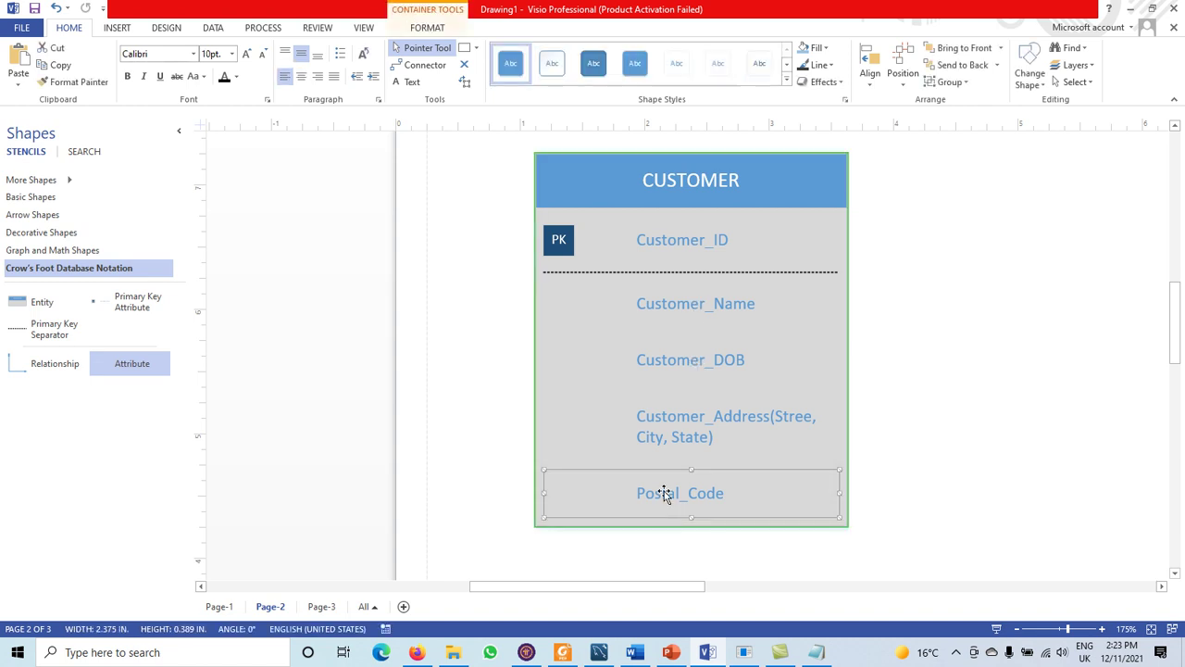
left_click(666, 431)
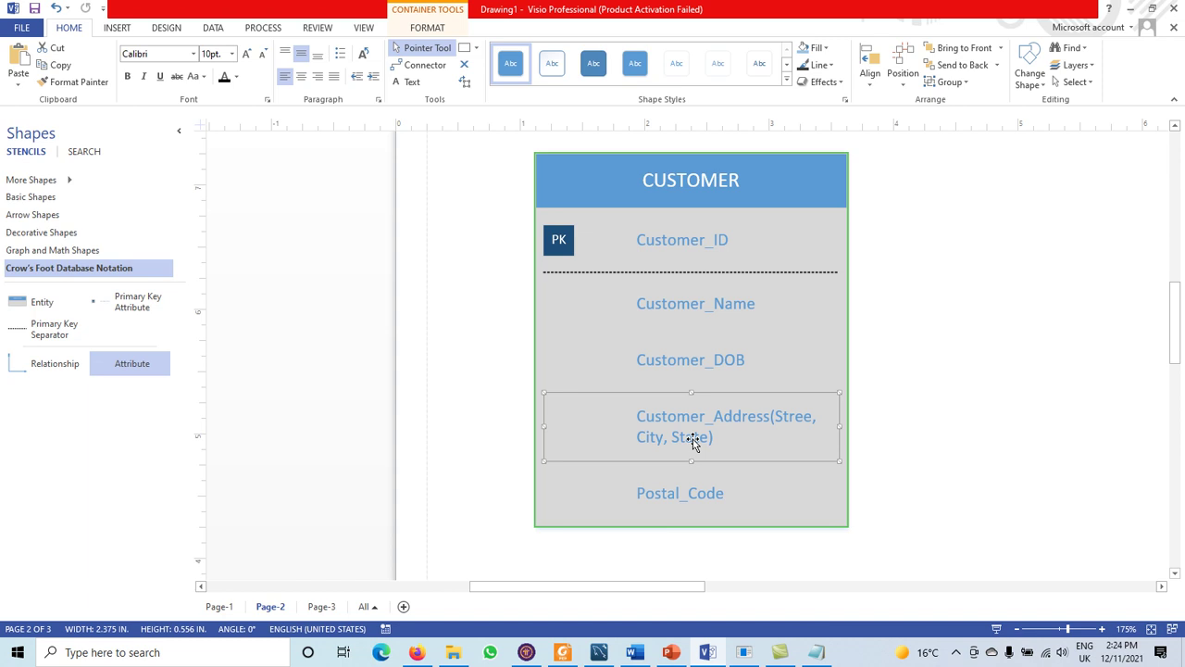
left_click(671, 652)
left_click(118, 534)
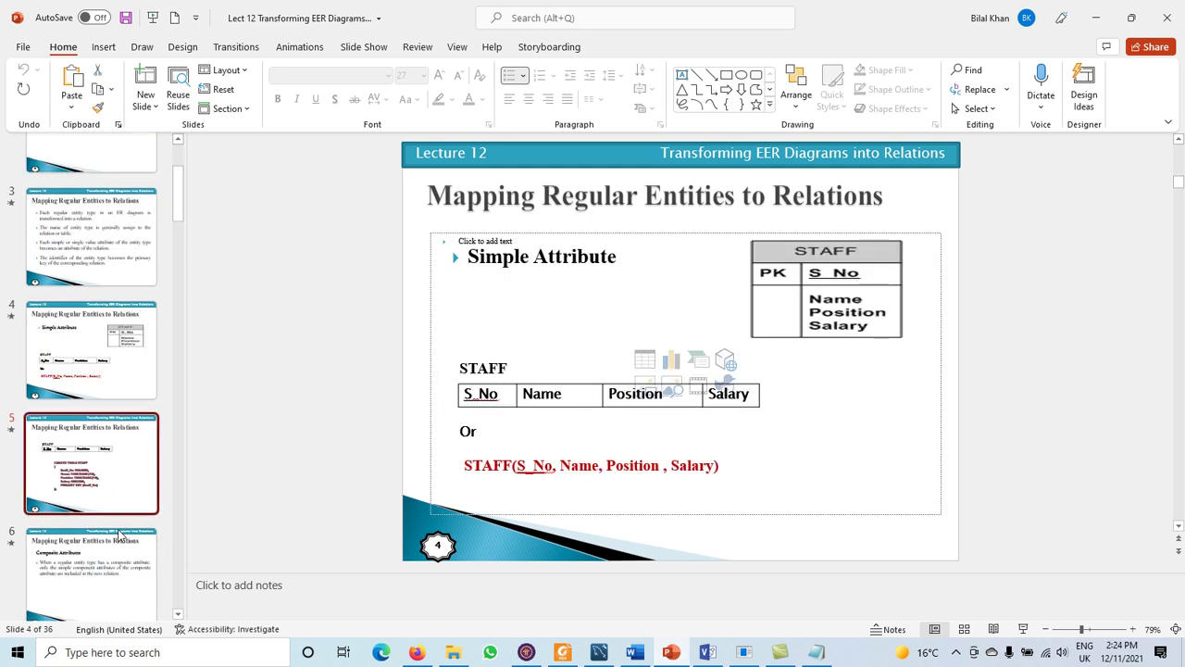
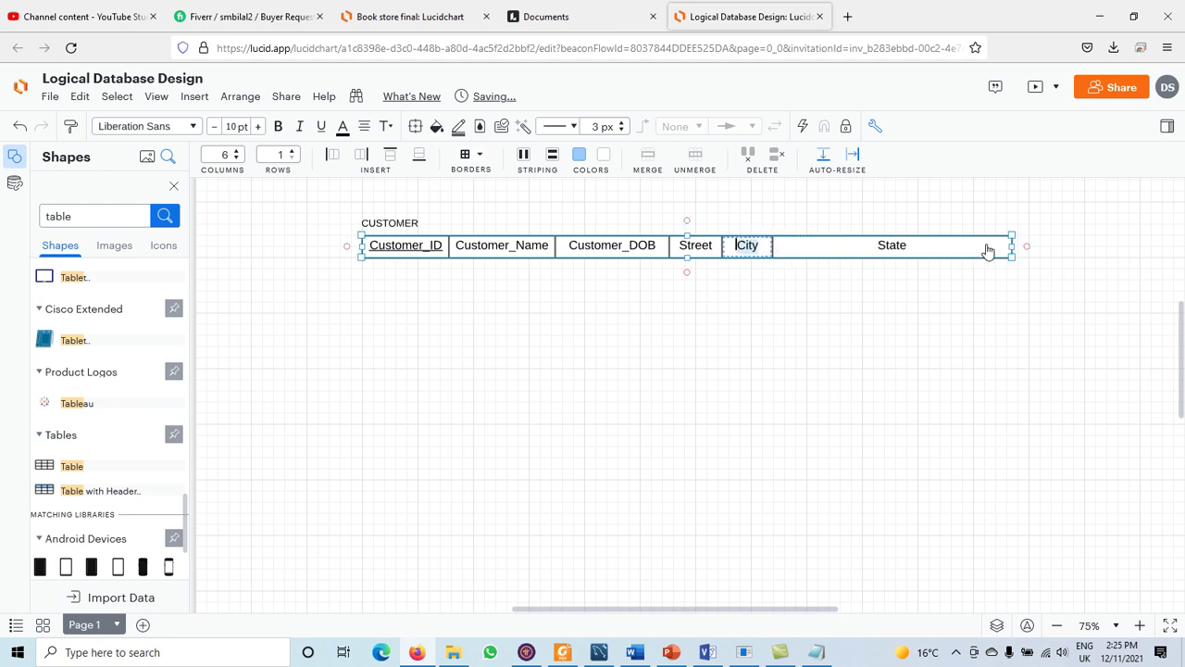
Step: Narrow the whole six-column CUSTOMER table slightly from its State end
left_click(988, 252)
left_click_drag(1013, 244, 952, 246)
left_click(877, 321)
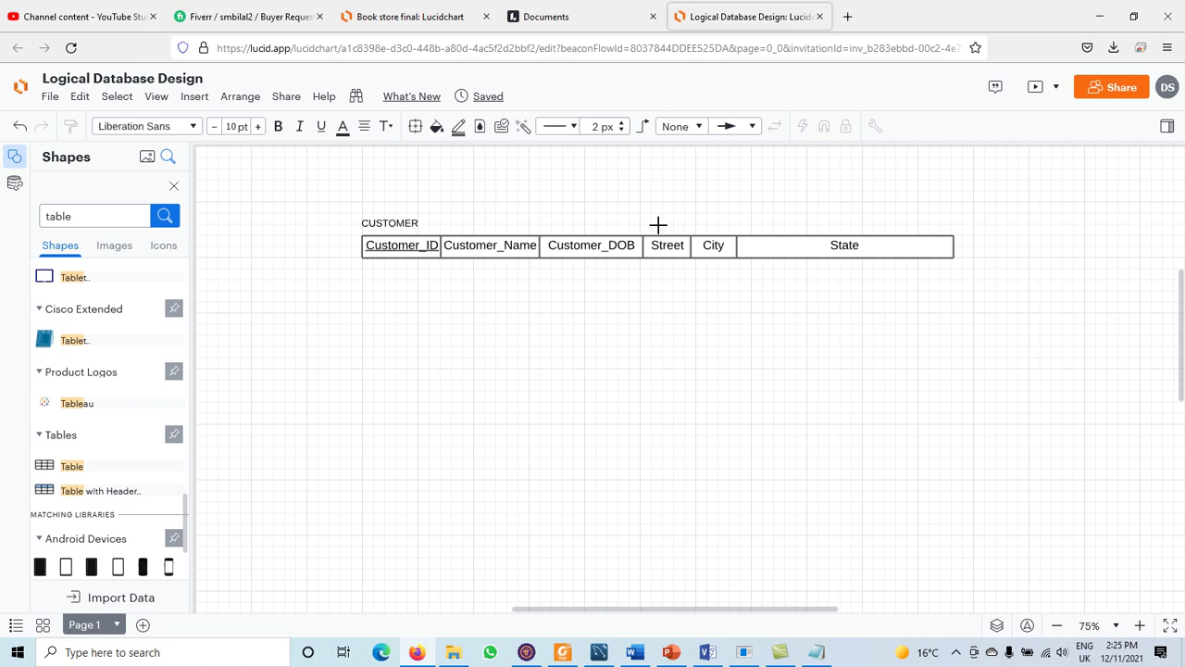
Step: Widen the City column at the expense of State, and widen the Street column at the expense of City
left_click(543, 245)
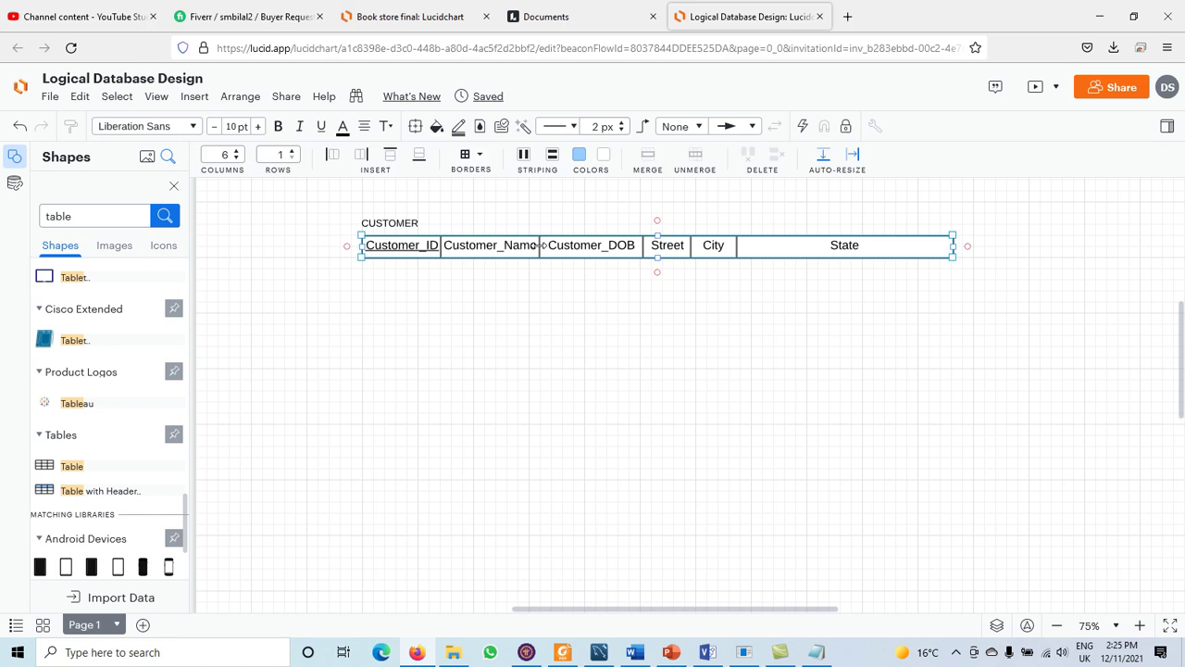
double_click(730, 246)
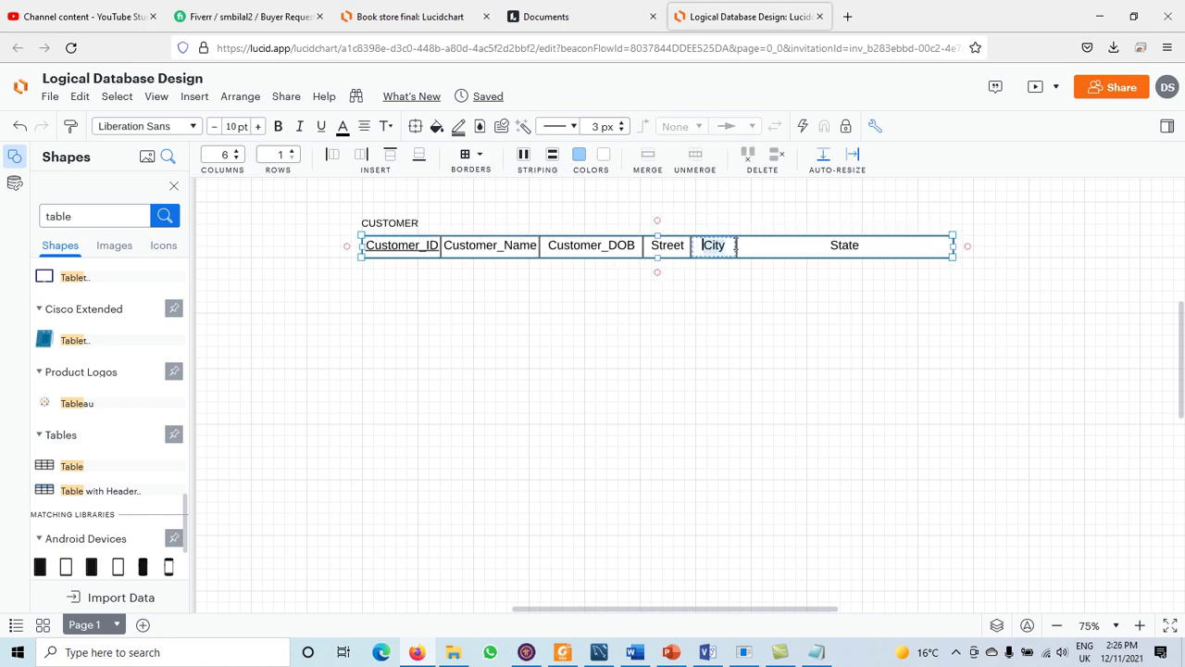
key("Escape")
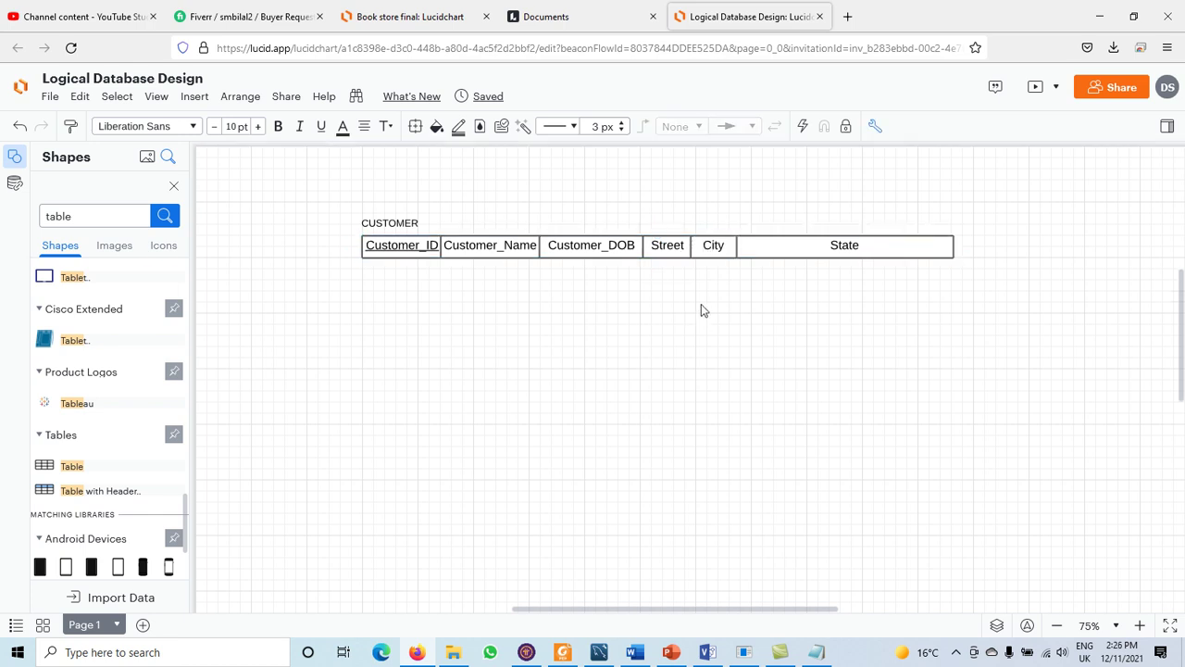
left_click(724, 250)
left_click(730, 245)
left_click_drag(738, 246, 836, 242)
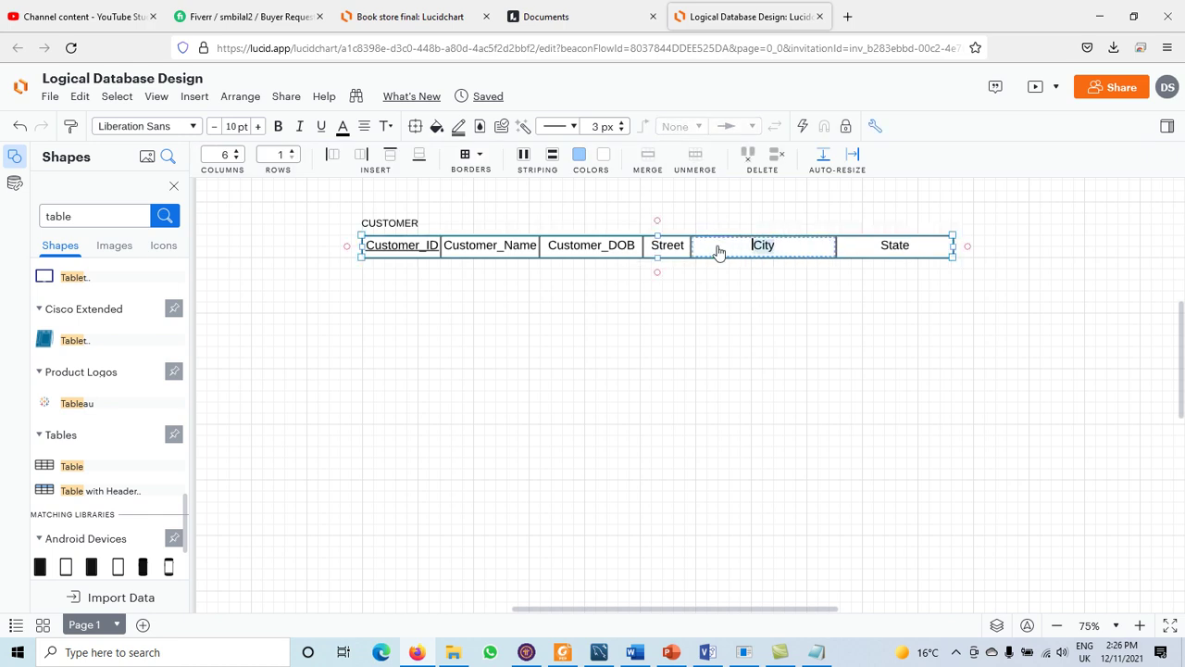
left_click_drag(692, 245, 759, 244)
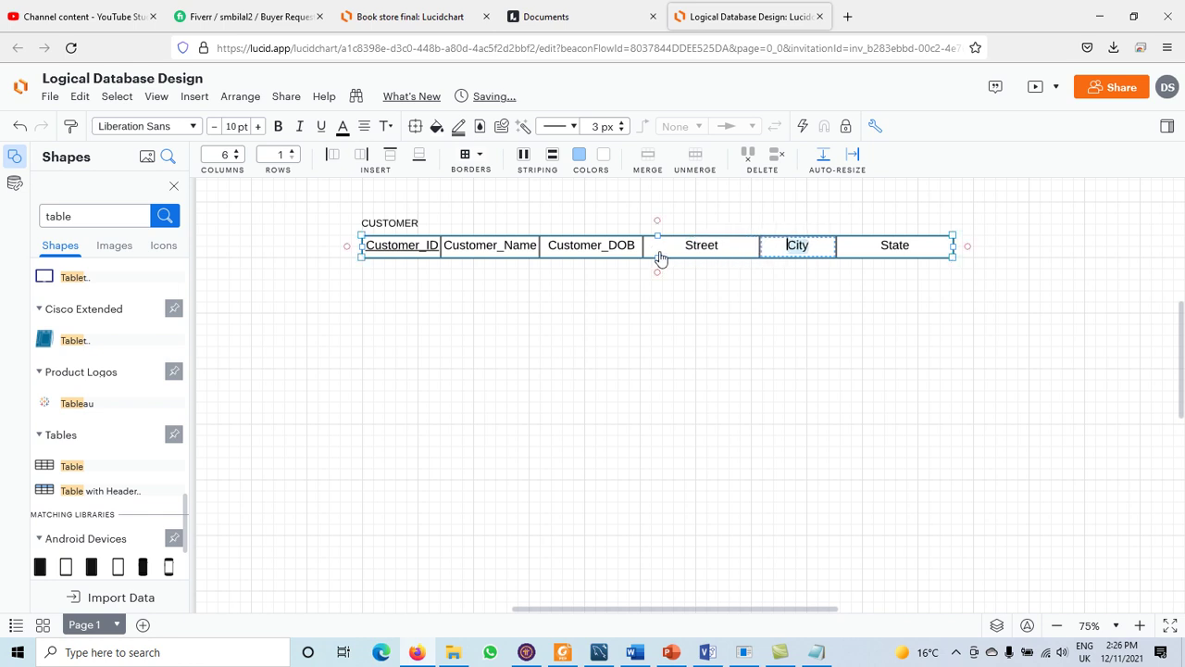
Step: Widen the Customer_DOB, Customer_Name and Customer_ID columns so that their texts have more room
double_click(652, 252)
left_click_drag(651, 246, 690, 248)
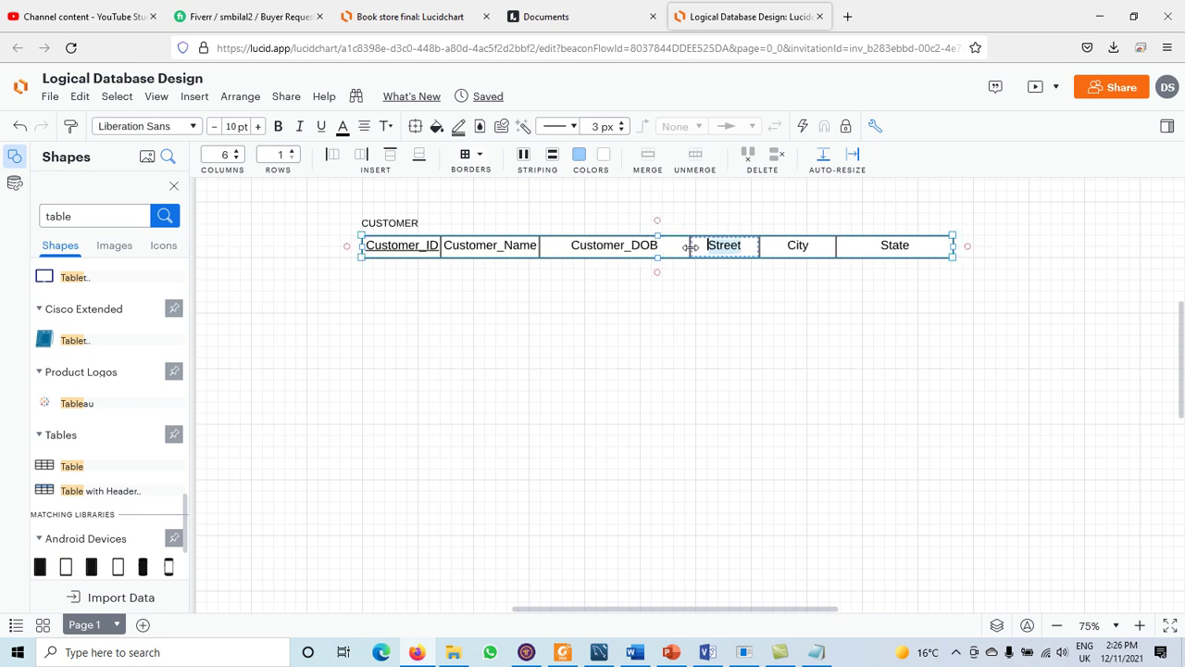
left_click(545, 254)
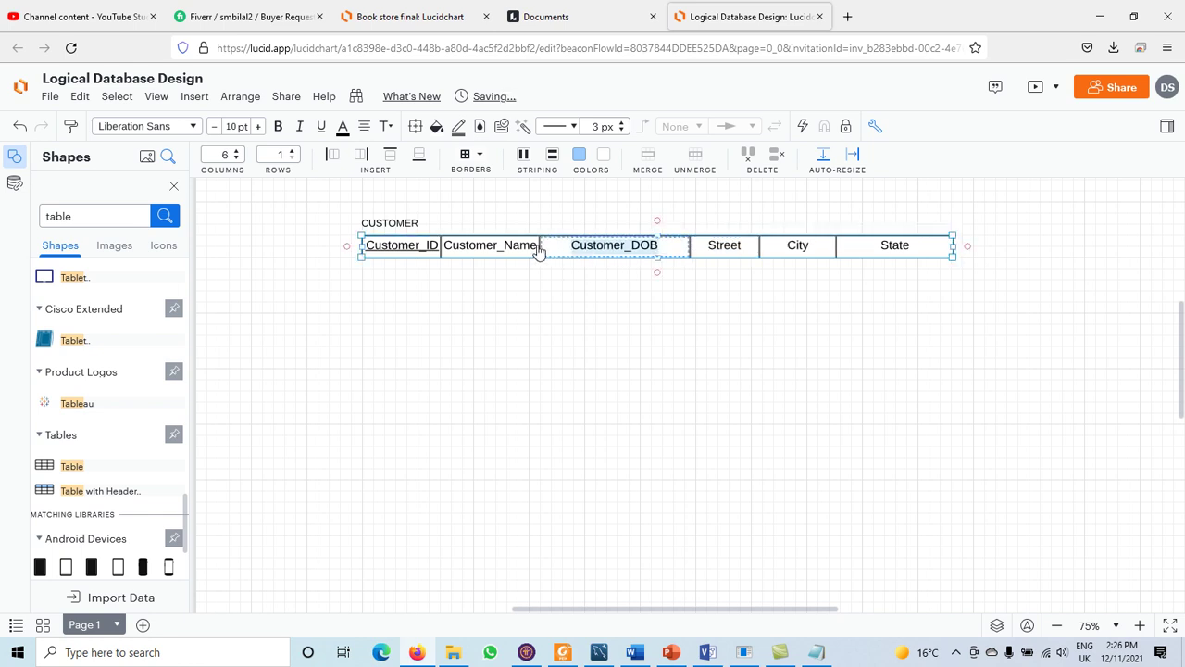
left_click_drag(545, 245, 577, 246)
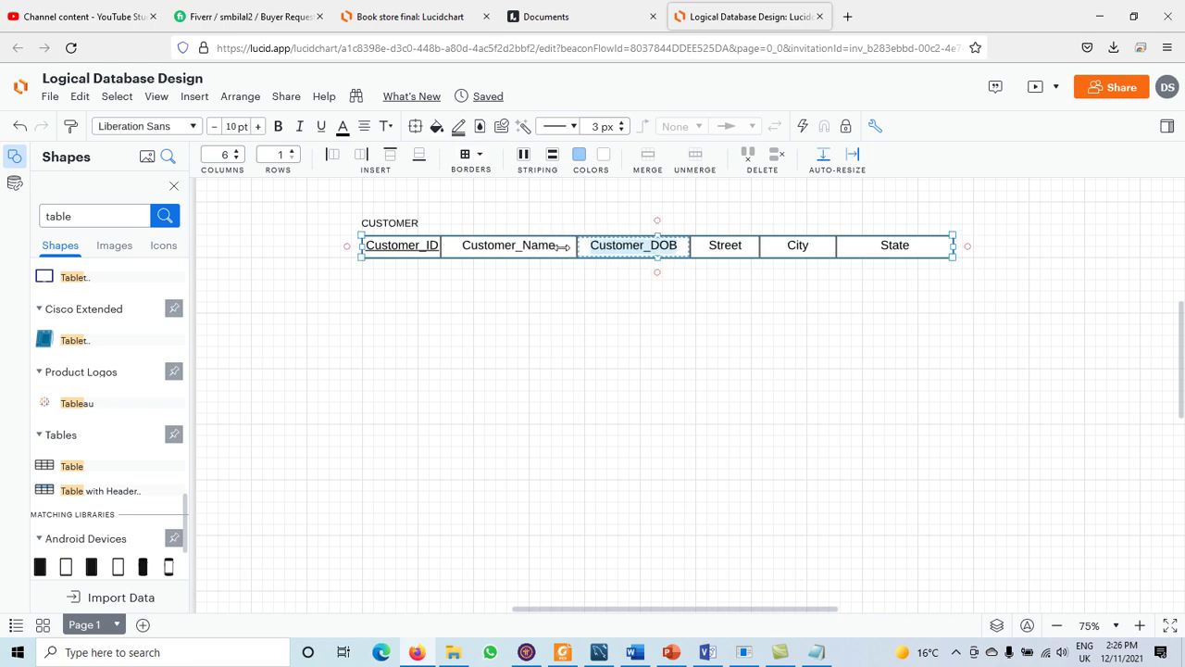
left_click(460, 256)
left_click_drag(448, 246, 456, 246)
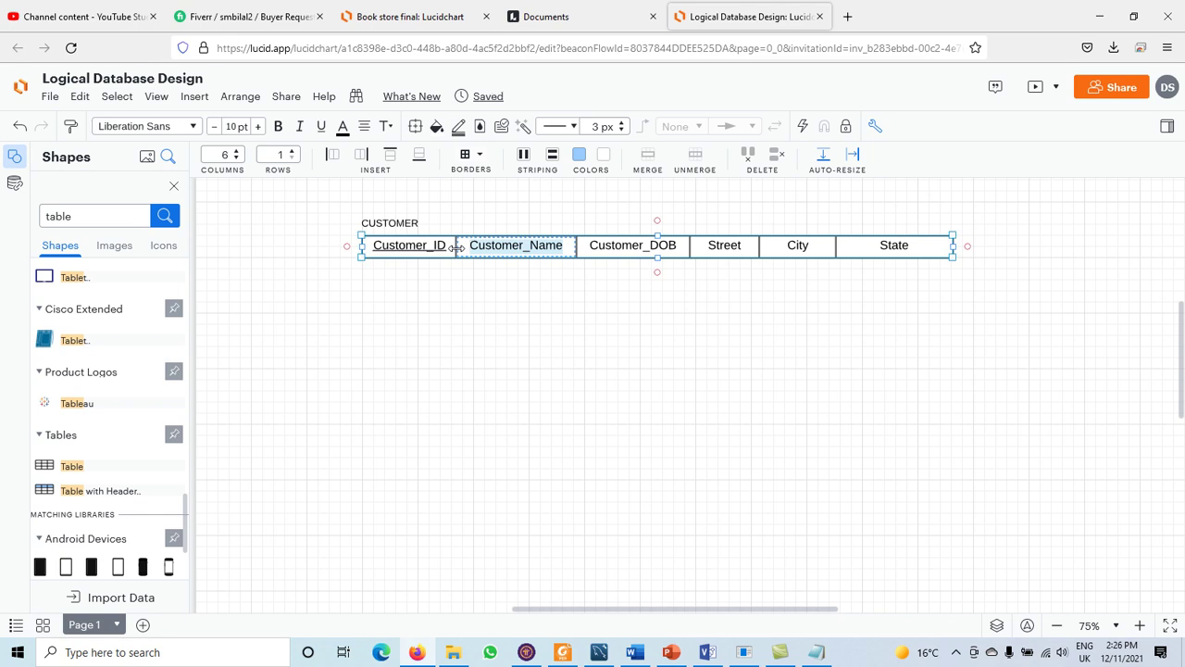
Step: Check the remaining attribute in the Visio entity, and add a seventh column to the Lucidchart table, narrowing the whole table slightly
key("alt+Tab")
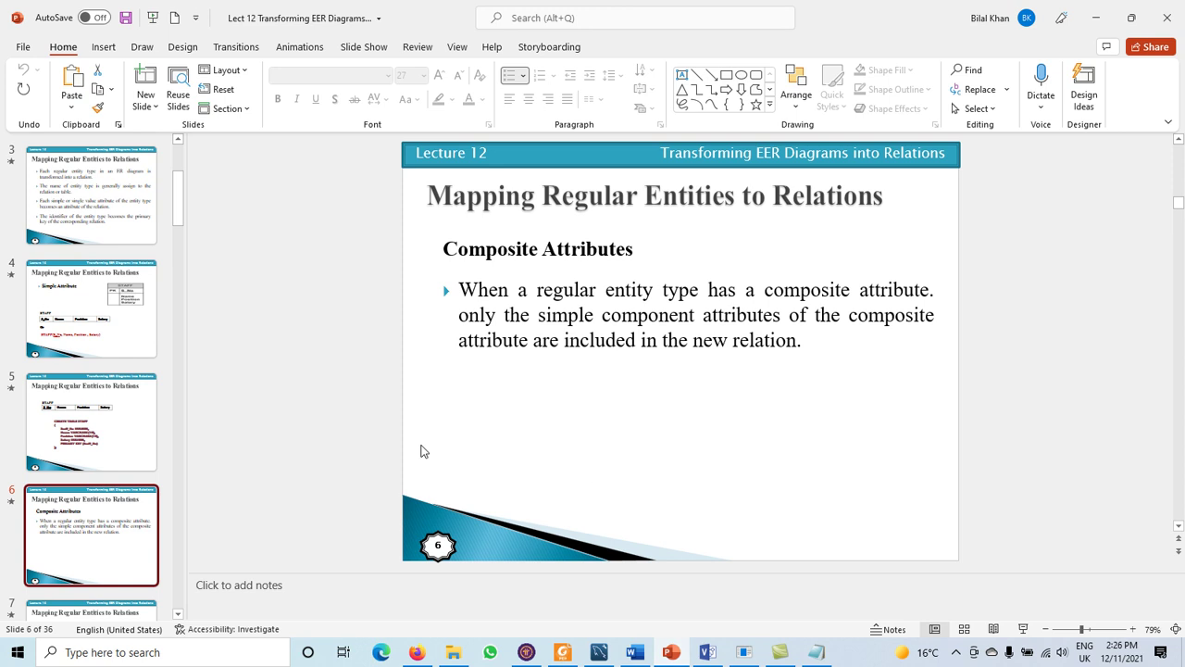
left_click(710, 654)
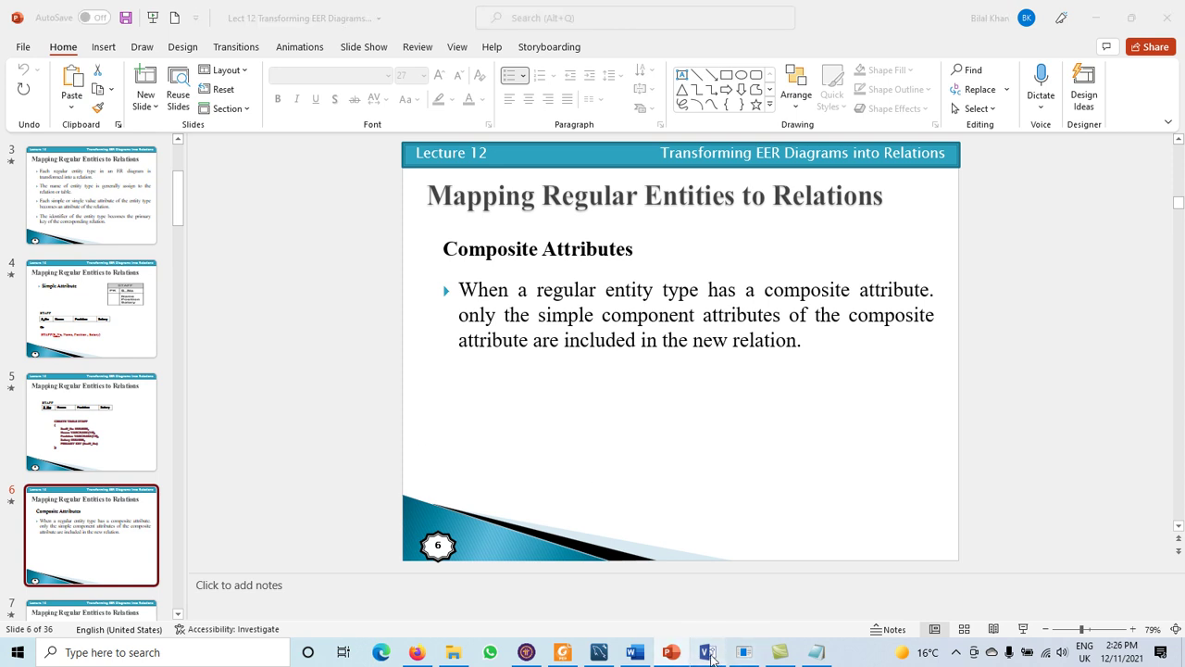
left_click(687, 497)
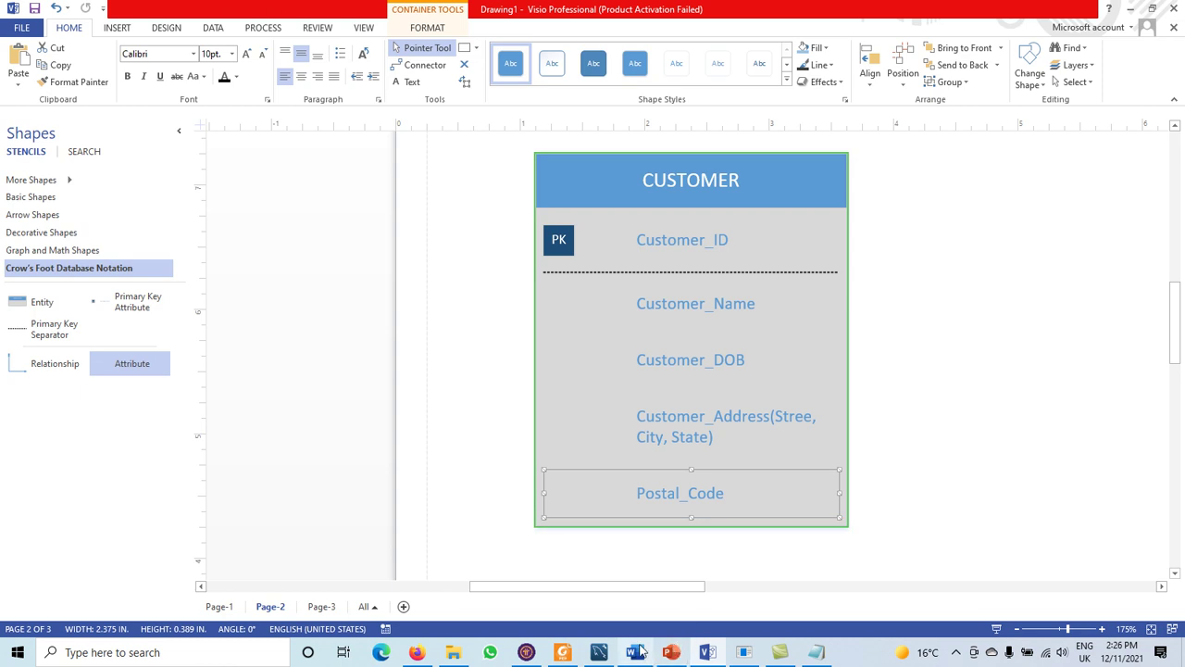
left_click(419, 653)
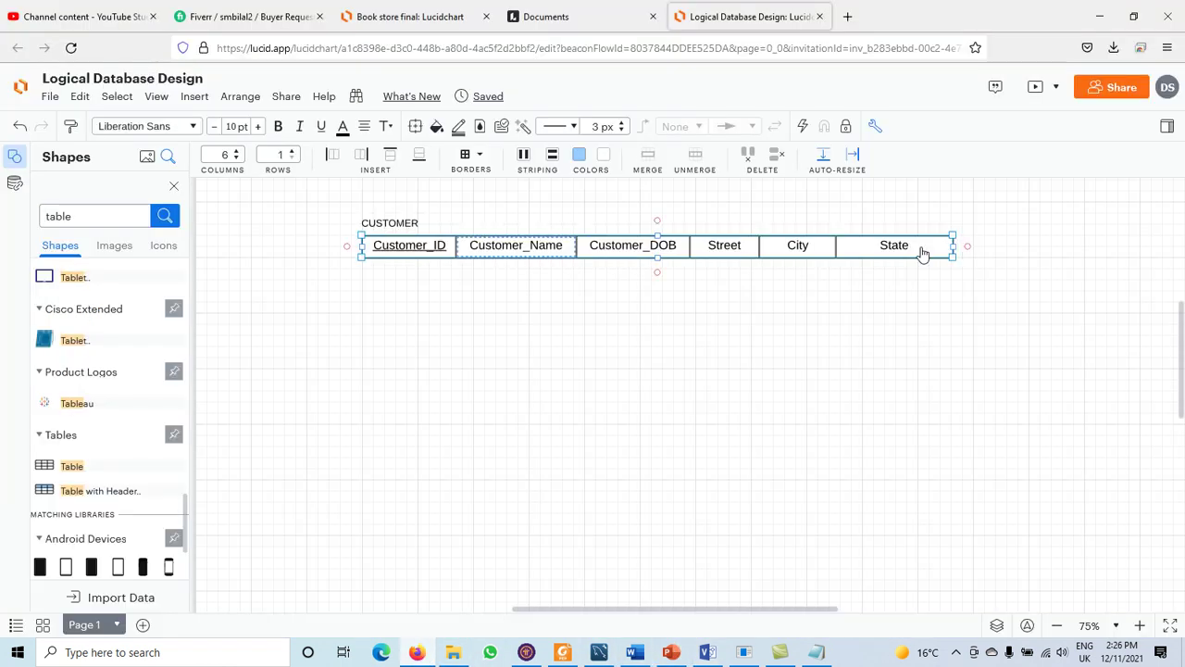
left_click(237, 155)
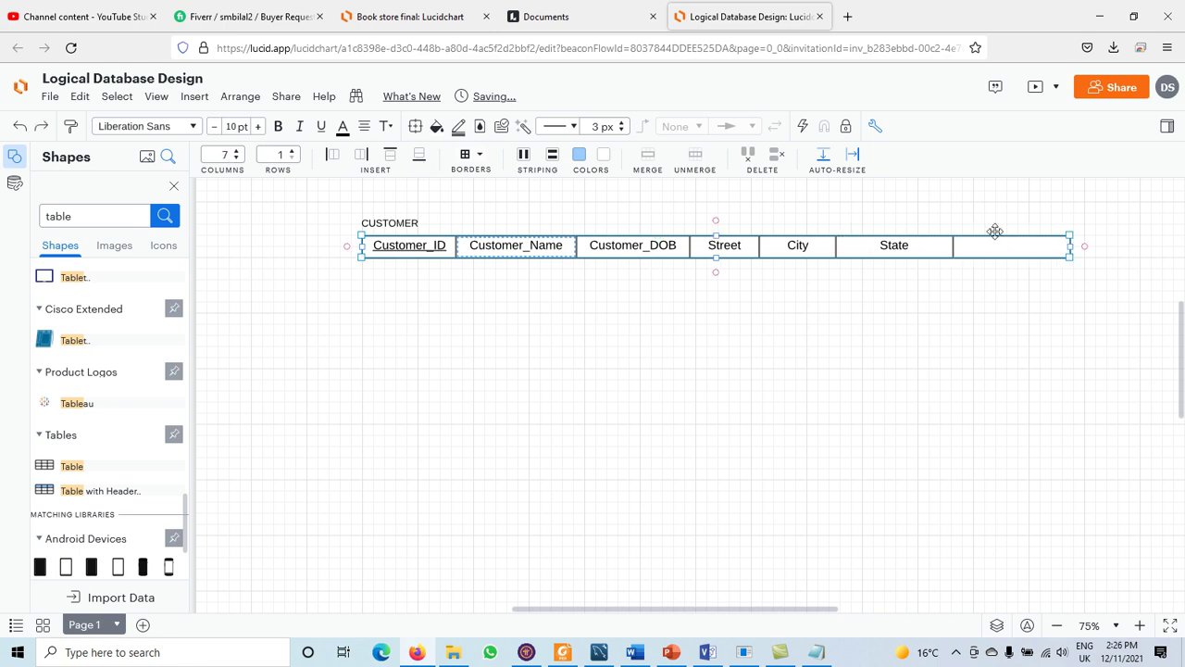
left_click(967, 248)
left_click_drag(1065, 246, 1008, 246)
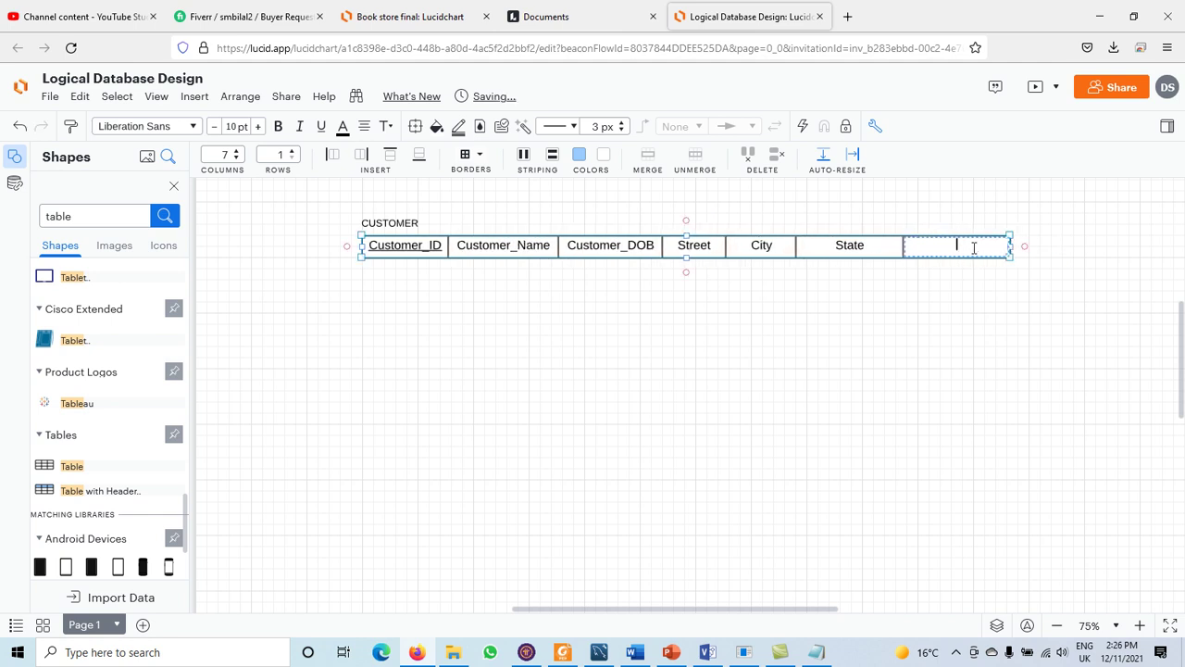
Step: Enter Postal_Code in the table's empty seventh cell
type("Postal_CODE")
key("BackSpace")
key("BackSpace")
key("BackSpace")
type("ode")
left_click(998, 328)
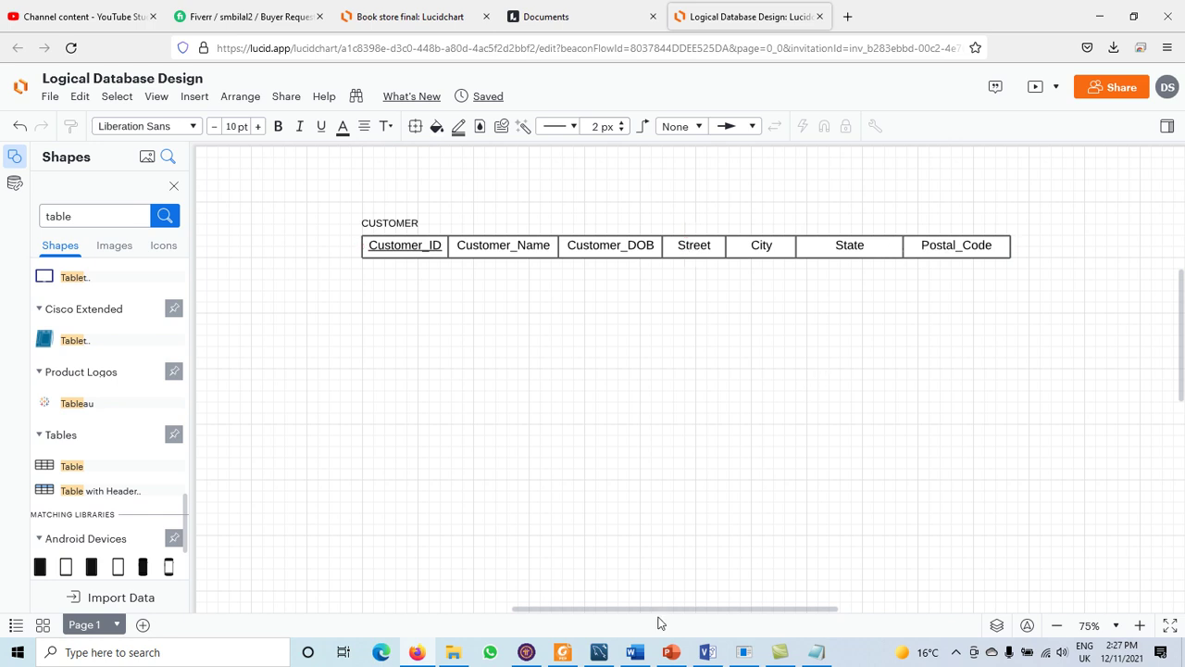
Step: Examine the multivalued Customer_Phone attribute of the CUSTOMER entity on Visio's Page-3
left_click(706, 652)
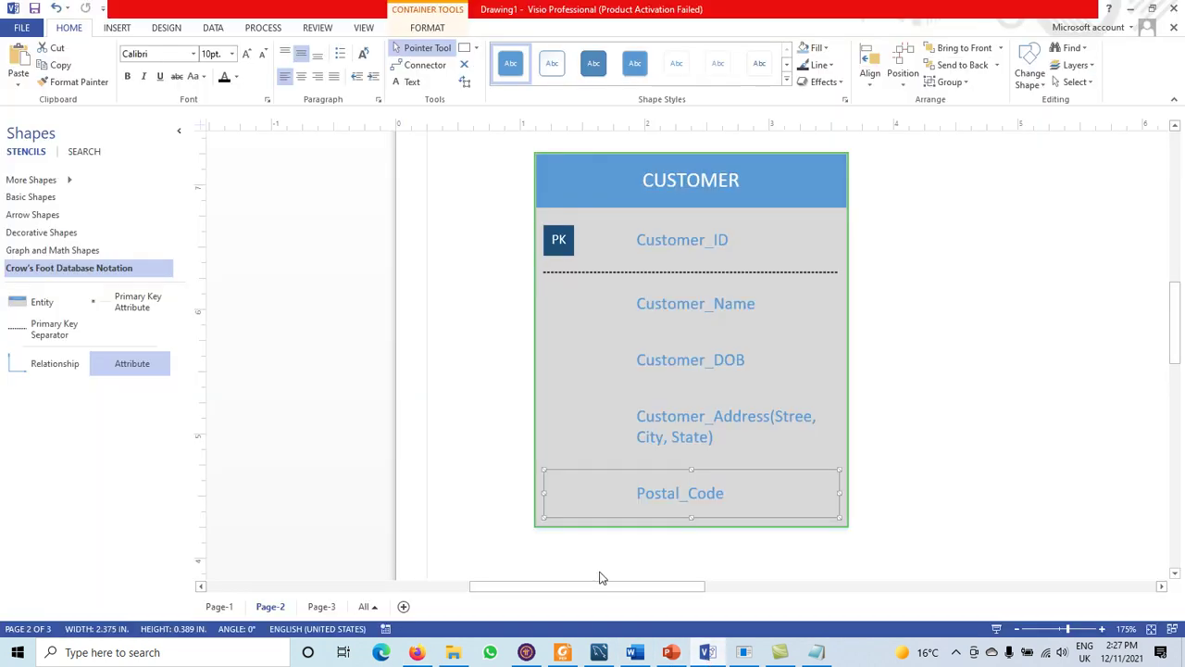
left_click(334, 611)
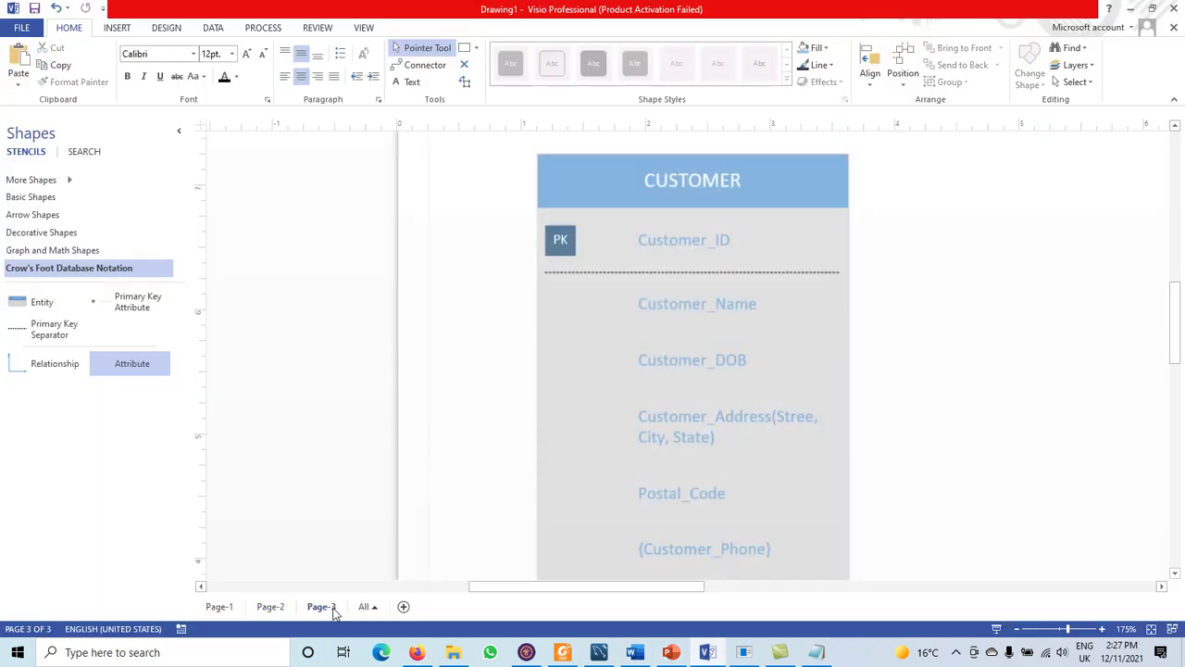
left_click_drag(1180, 324, 1177, 330)
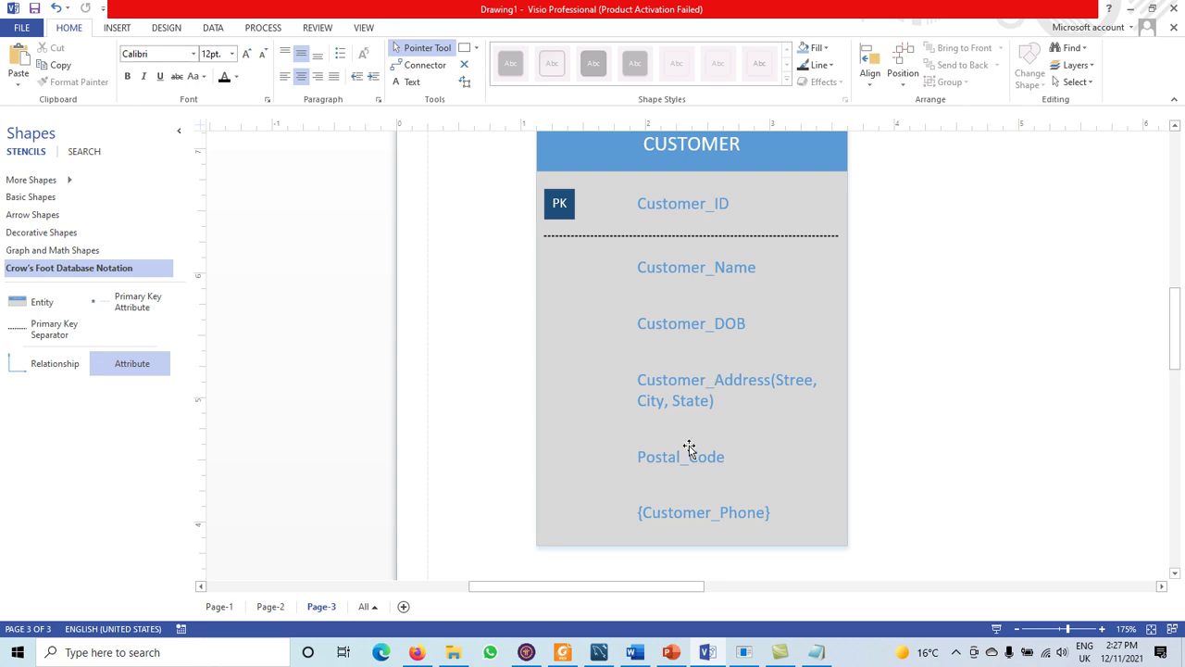
left_click(679, 508)
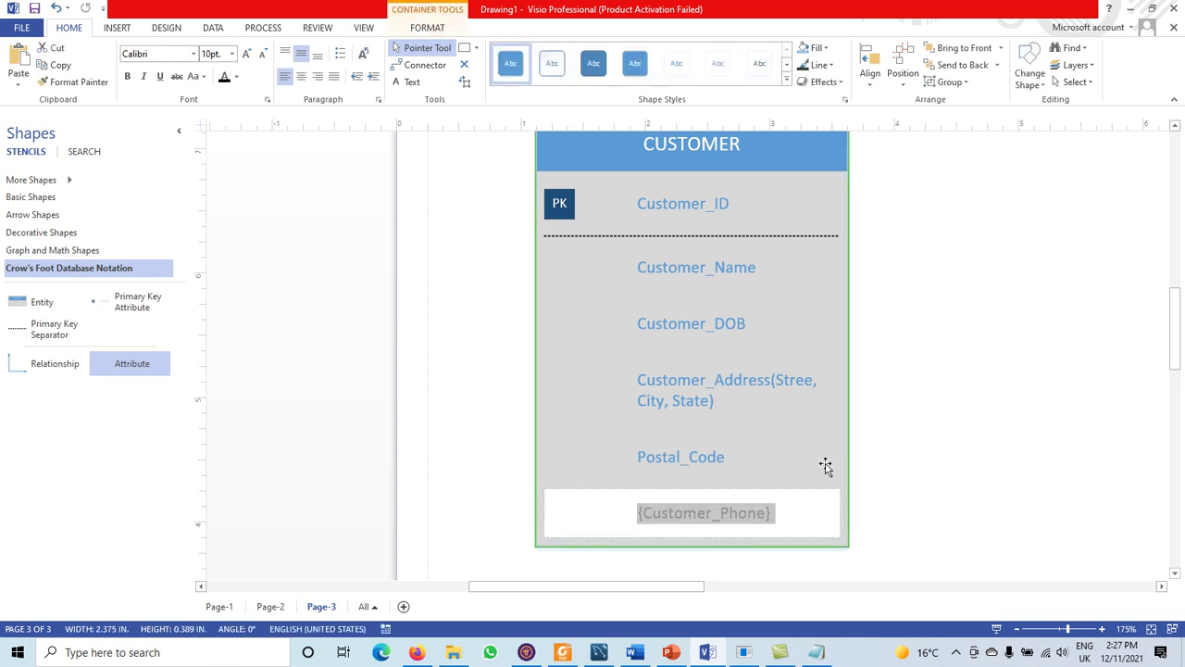
left_click(892, 467)
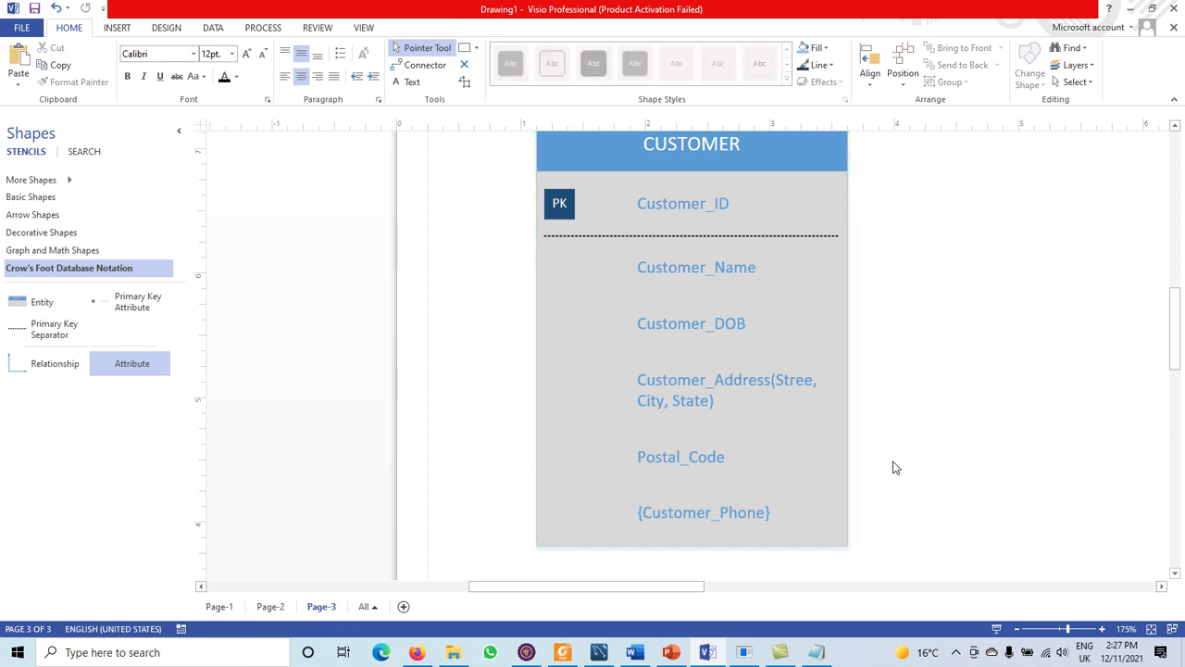
Step: Read the multivalued attribute mapping rules on PowerPoint slide 9, and compare them with the Customer_ID and Customer_Phone attributes in Visio
left_click(671, 652)
left_click(81, 615)
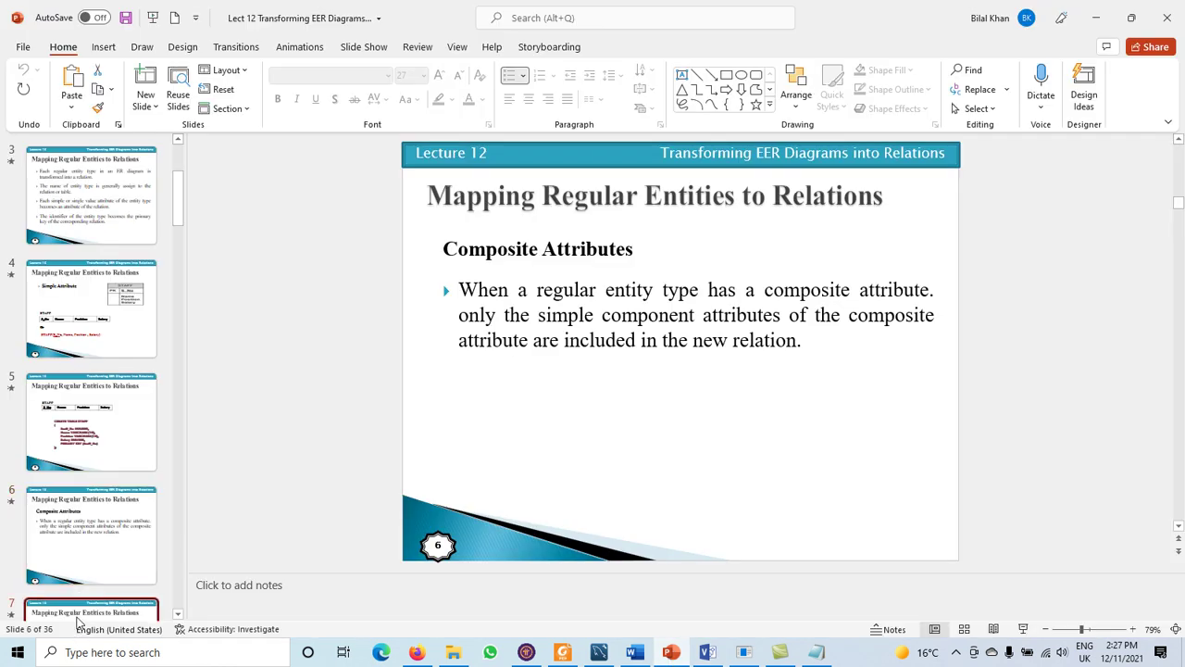
key("Down")
key("Down")
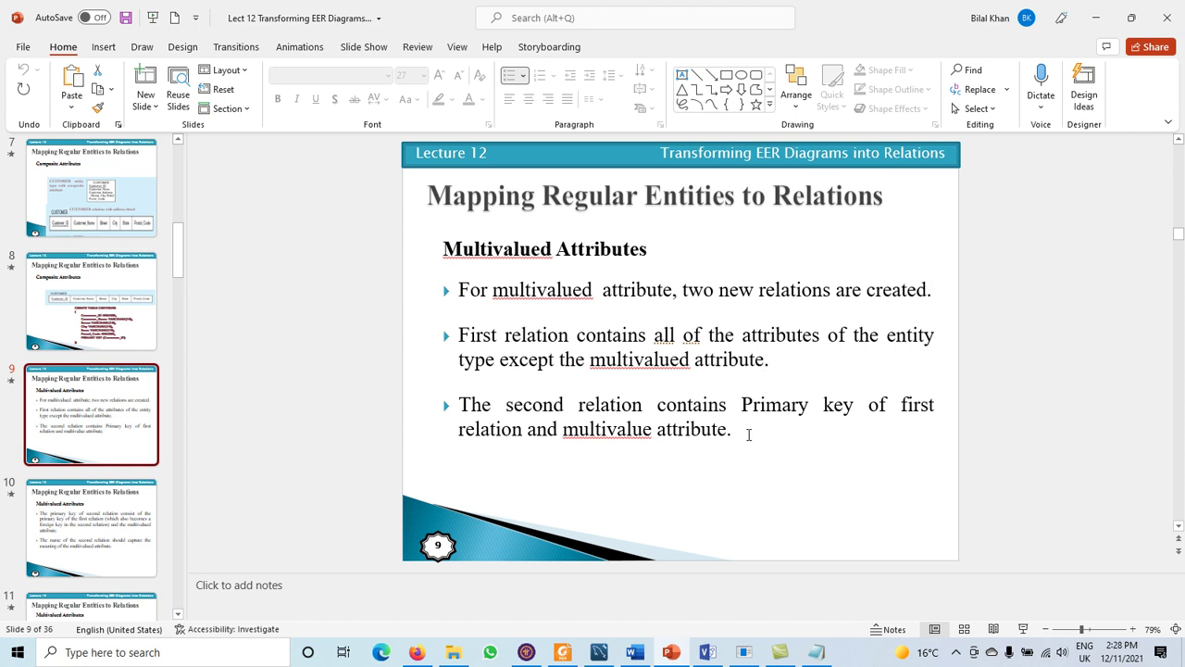
left_click(706, 652)
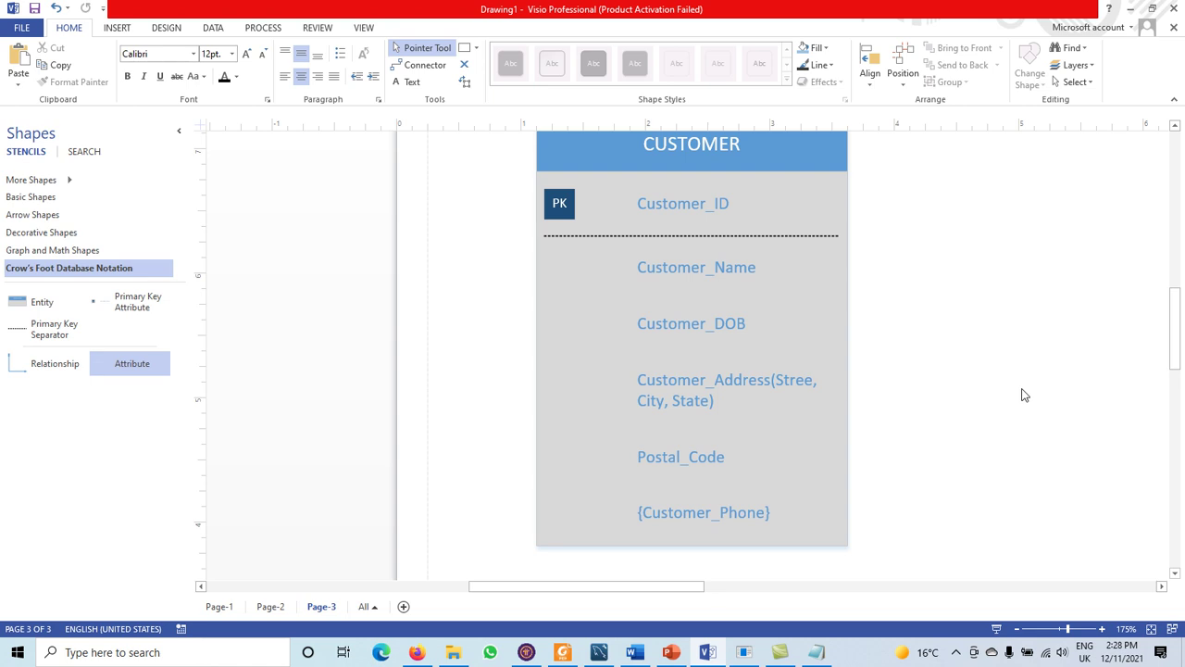
left_click(662, 215)
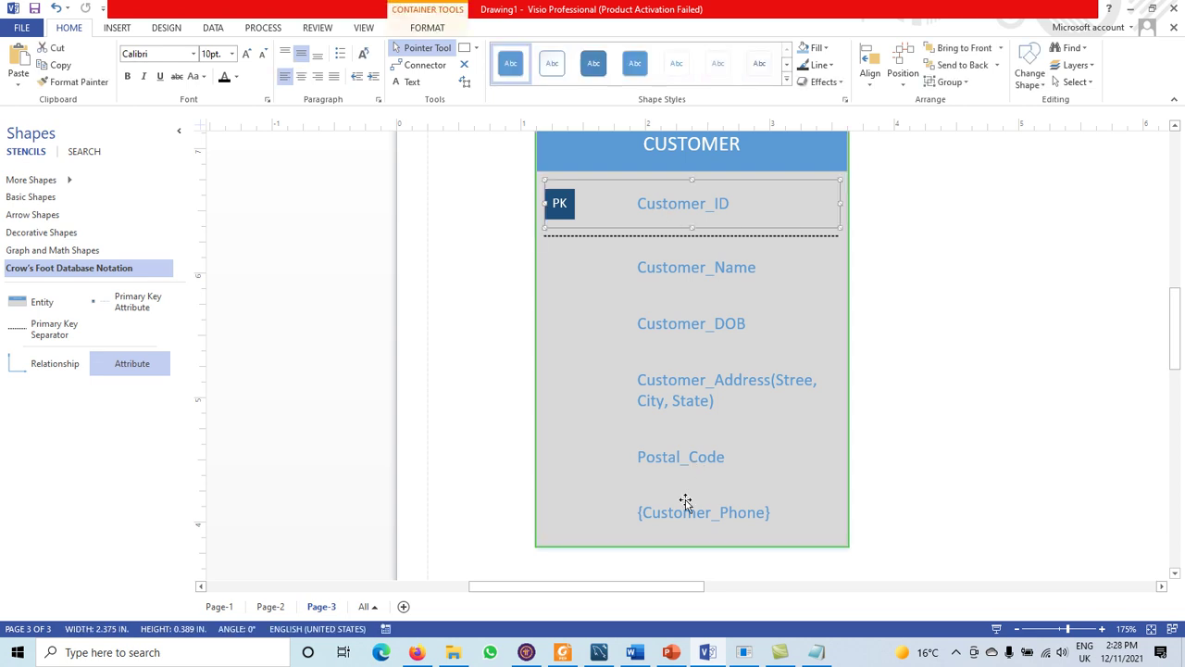
left_click(886, 462)
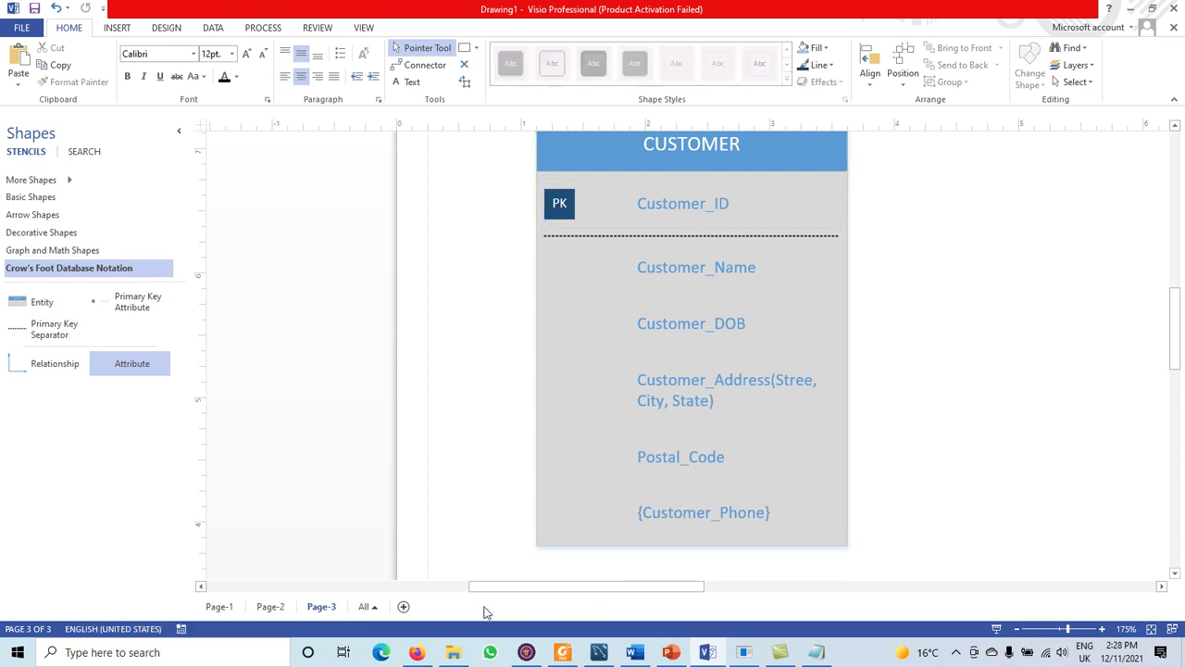
Step: Switch to Lucidchart and insert a table below the CUSTOMER relation, reduce it to one row, and widen it to roughly twice its width
left_click(416, 652)
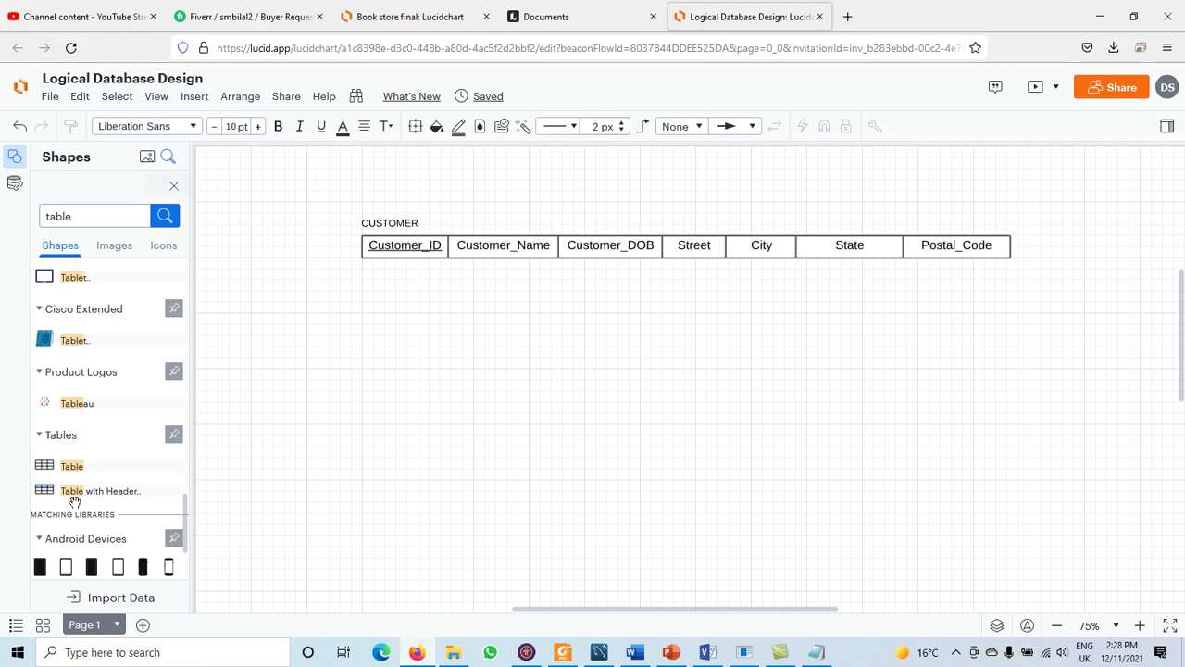
mouse_move(62, 469)
left_click_drag(63, 469, 450, 400)
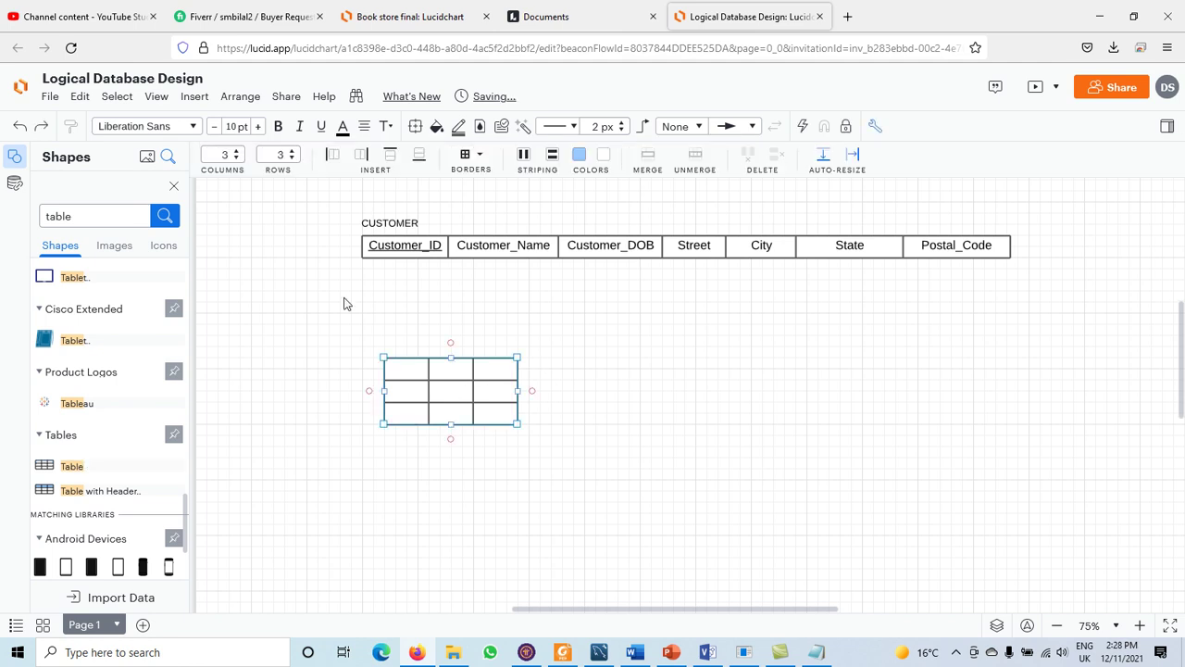
left_click(292, 158)
left_click(292, 158)
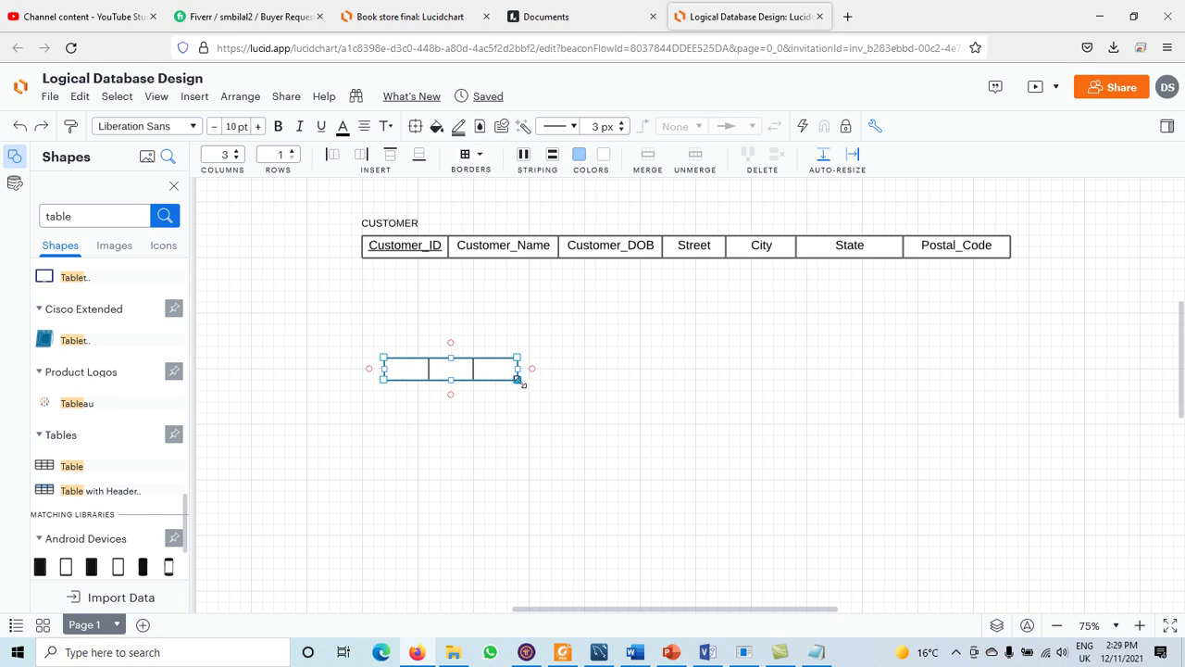
left_click_drag(521, 368, 619, 373)
left_click_drag(683, 375, 682, 374)
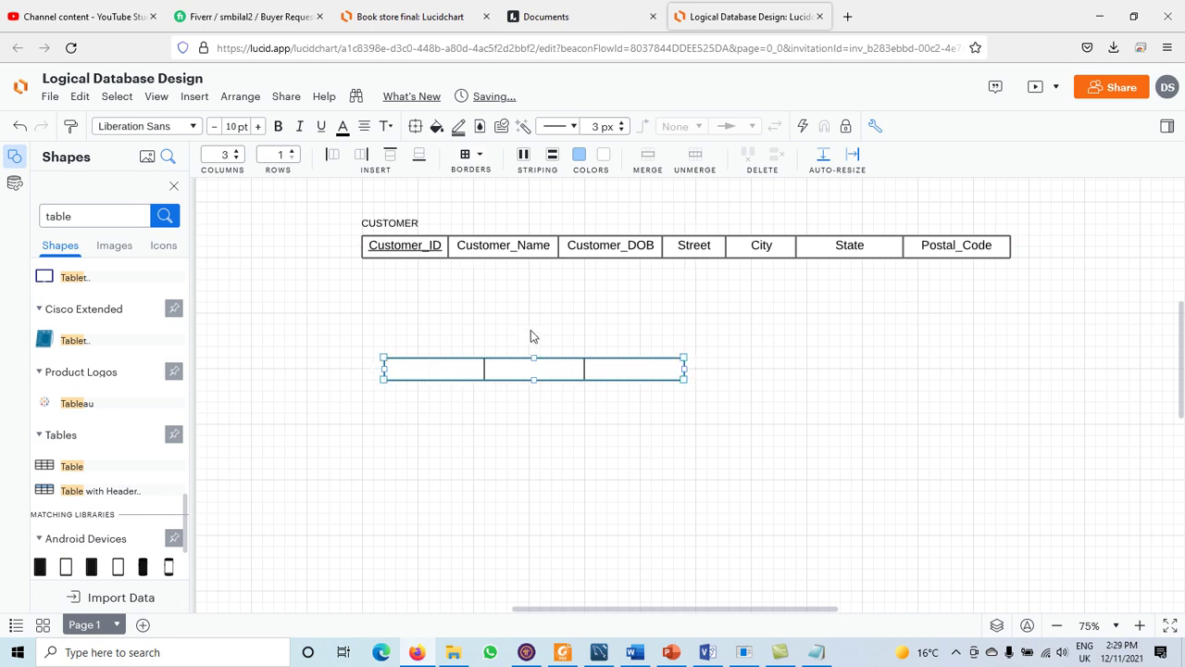
Step: Recheck the multivalued attribute rules on PowerPoint slide 9 and the CUSTOMER entity's attributes in Visio, returning to Lucidchart
left_click(671, 652)
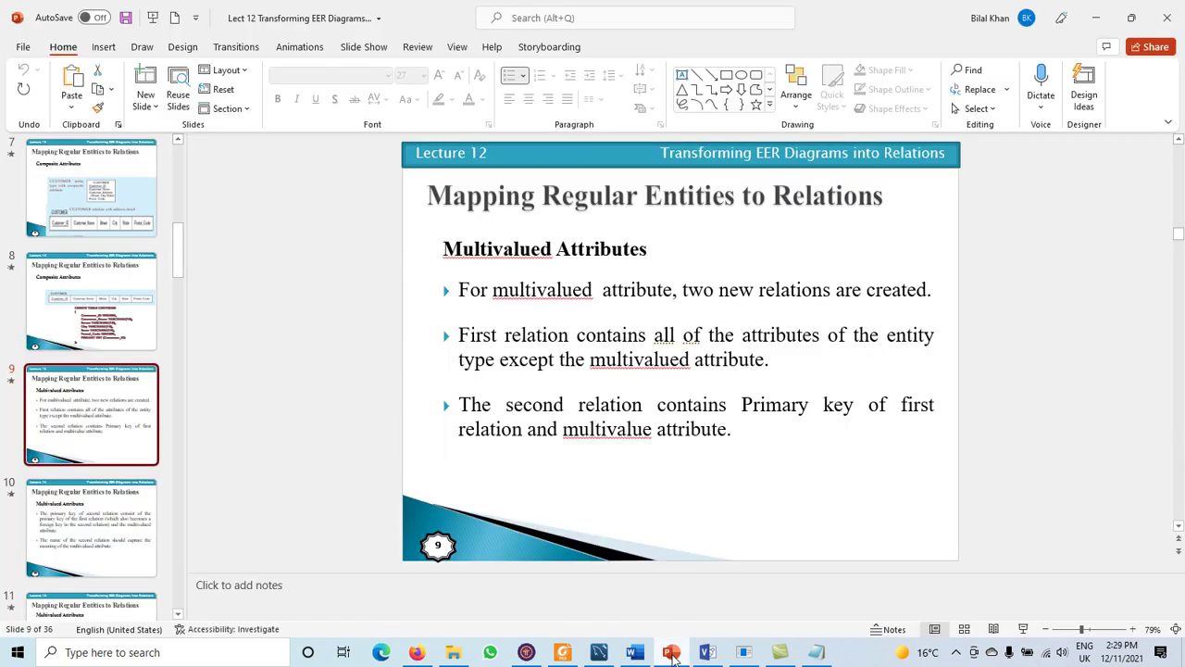
left_click(672, 654)
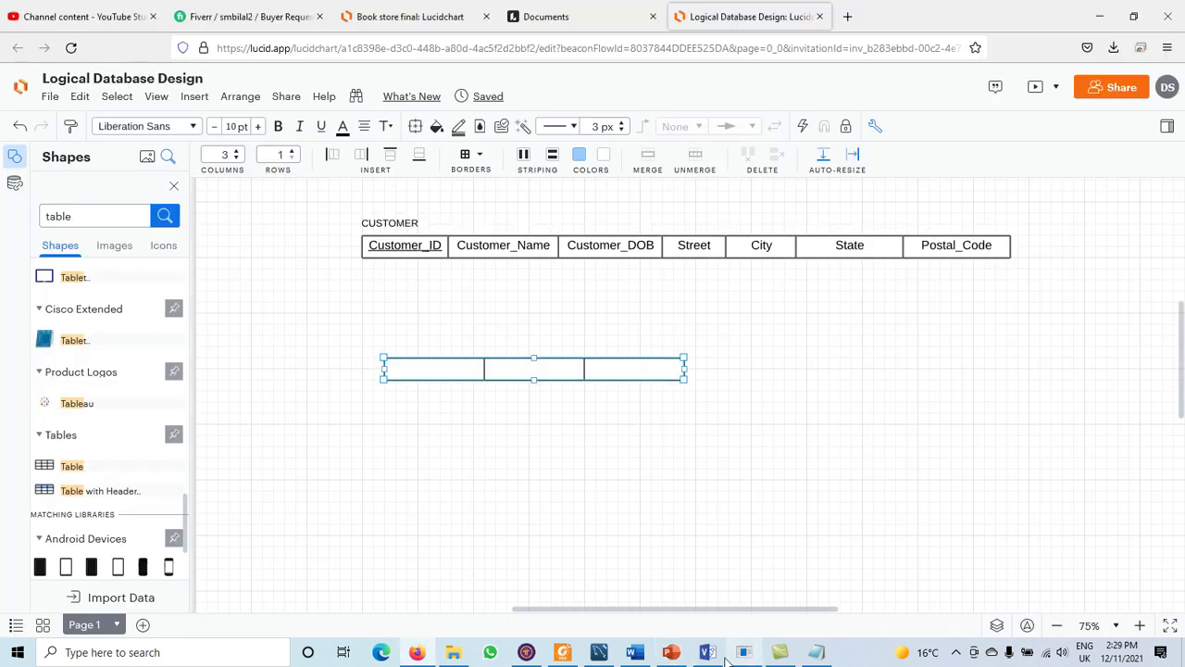
left_click(707, 652)
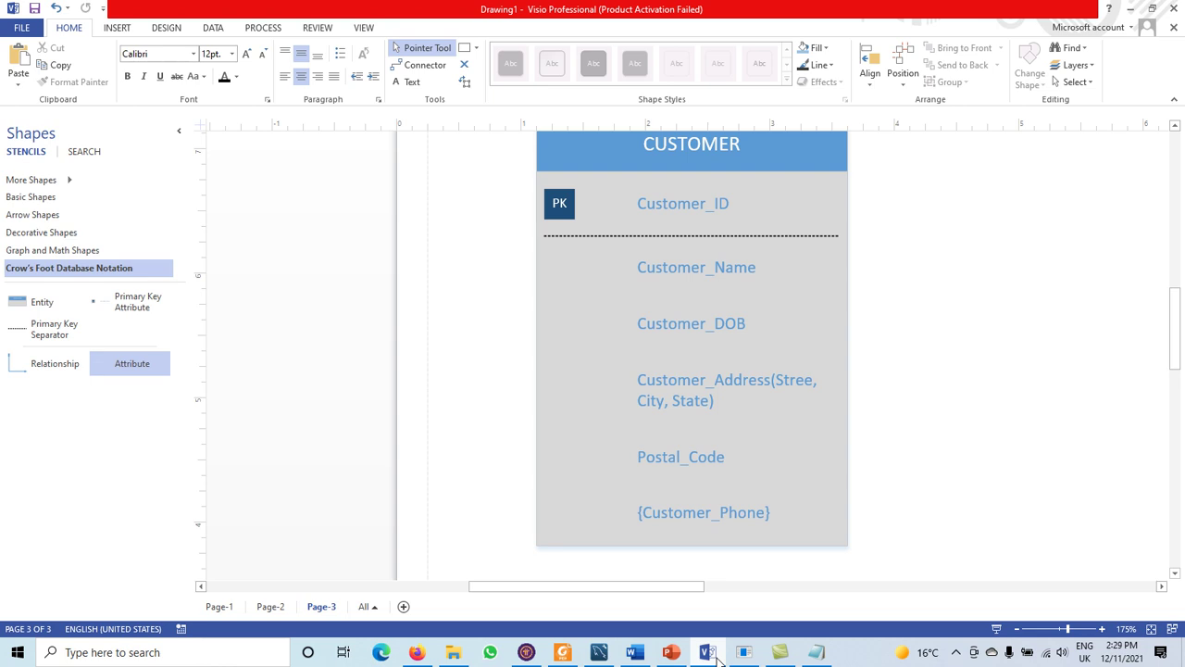
left_click(709, 654)
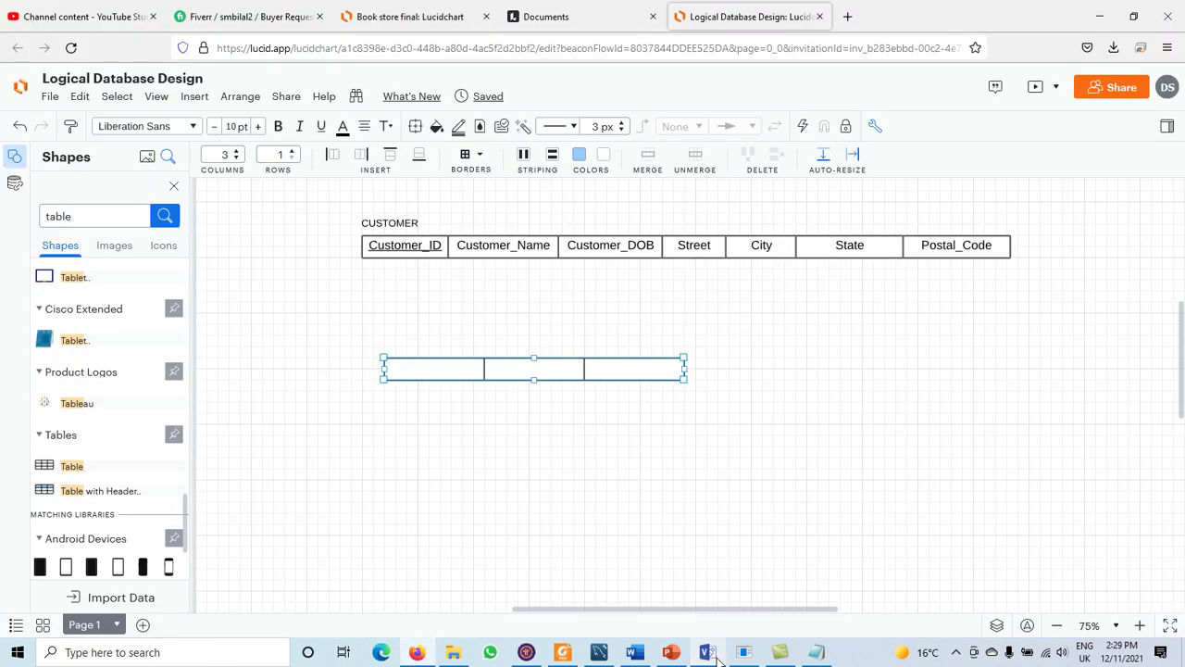
Step: Reduce the new table to two columns and enter Customer_ID in the first cell and Phone in the second
double_click(432, 373)
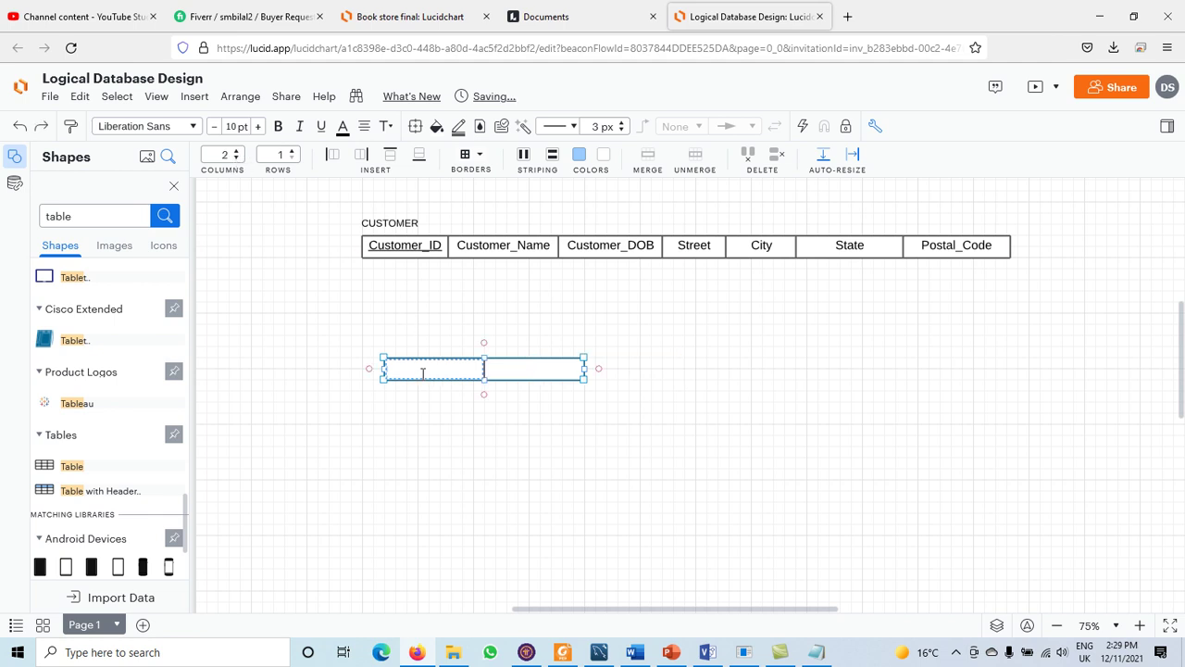
type("Customer_ID")
left_click(520, 370)
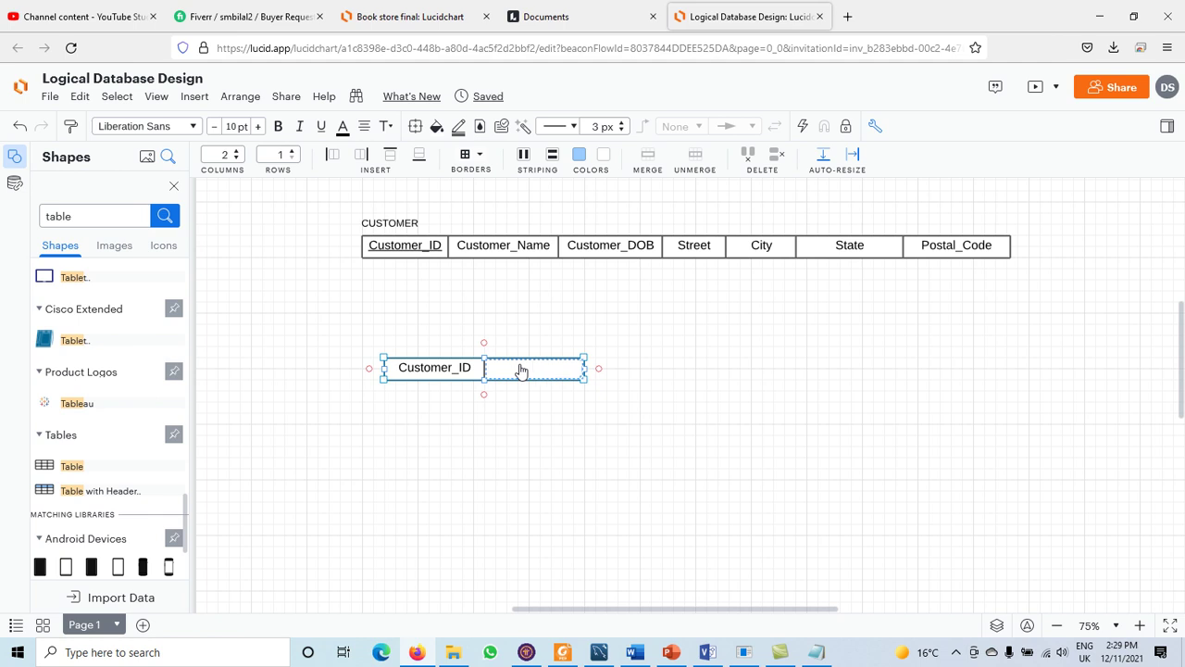
type("Phone")
left_click(465, 439)
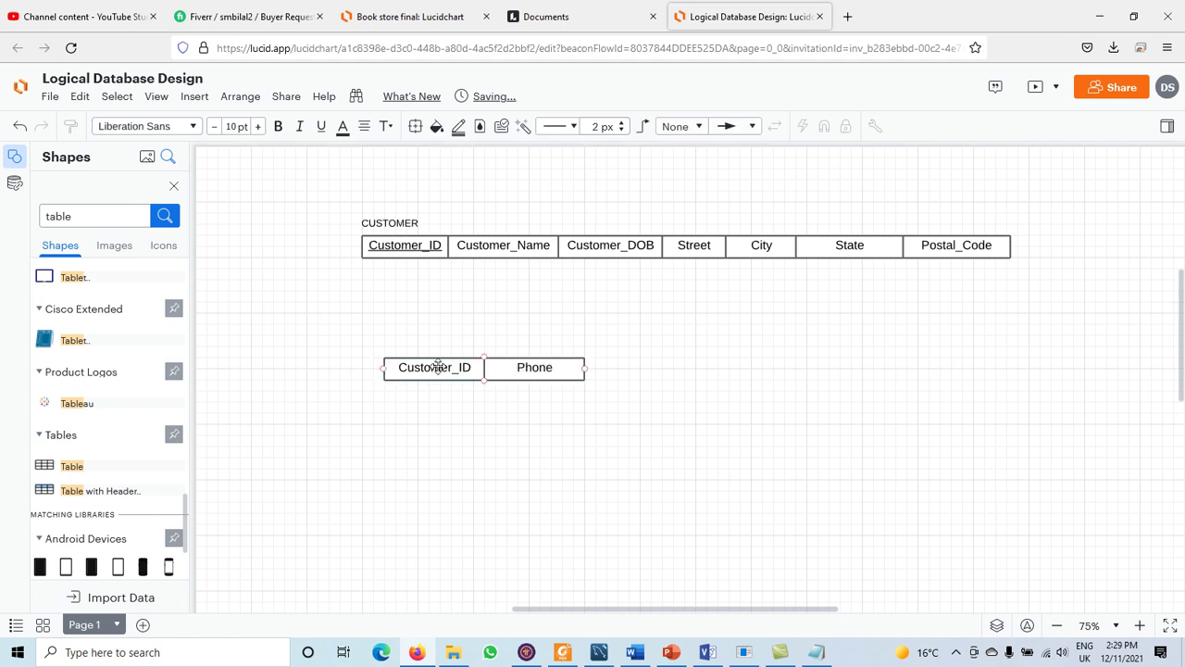